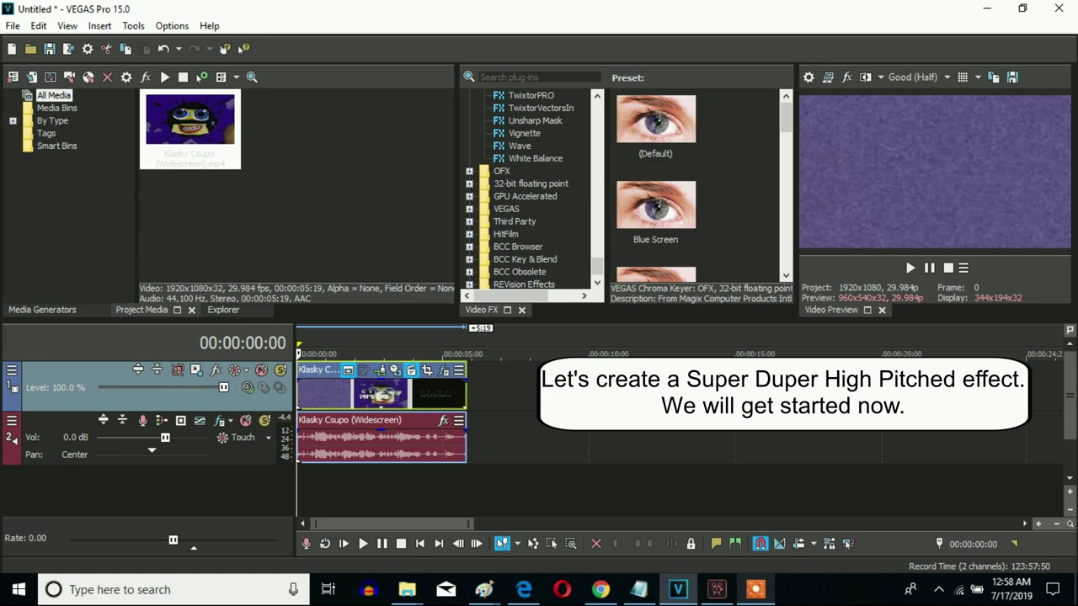
- Open the video clip's event effects and examine the start and end keyframe settings of the first two Wave effects
right_click(432, 402)
left_click(465, 115)
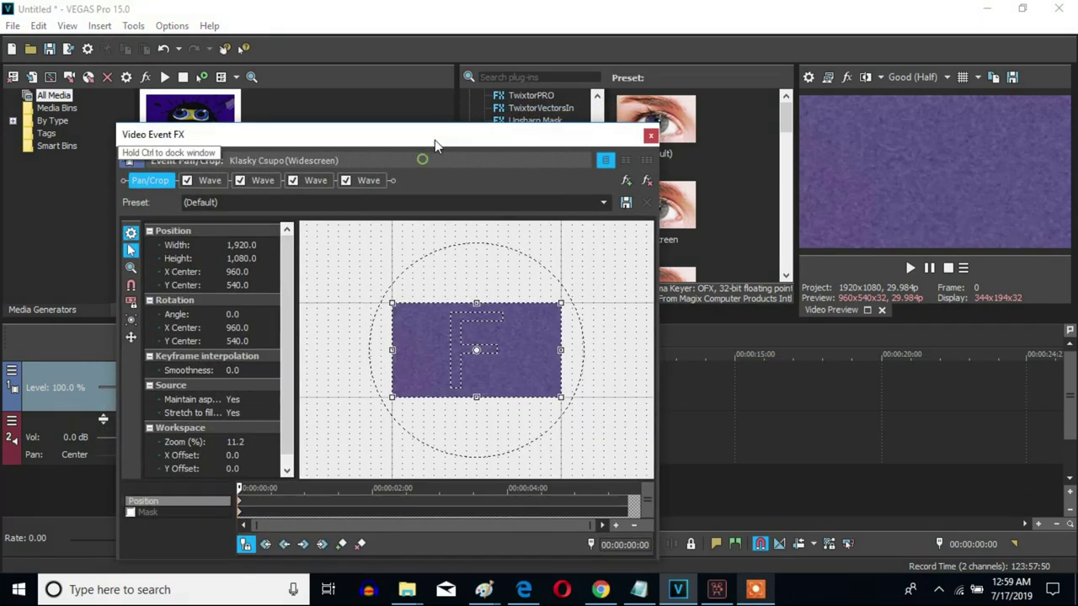
left_click(211, 177)
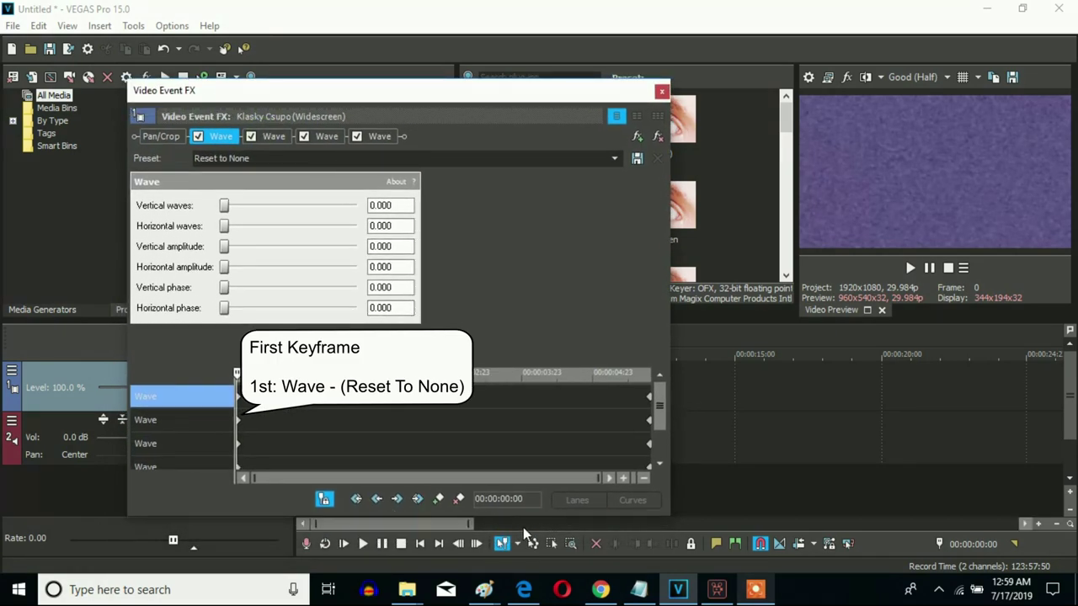
left_click_drag(472, 516, 507, 539)
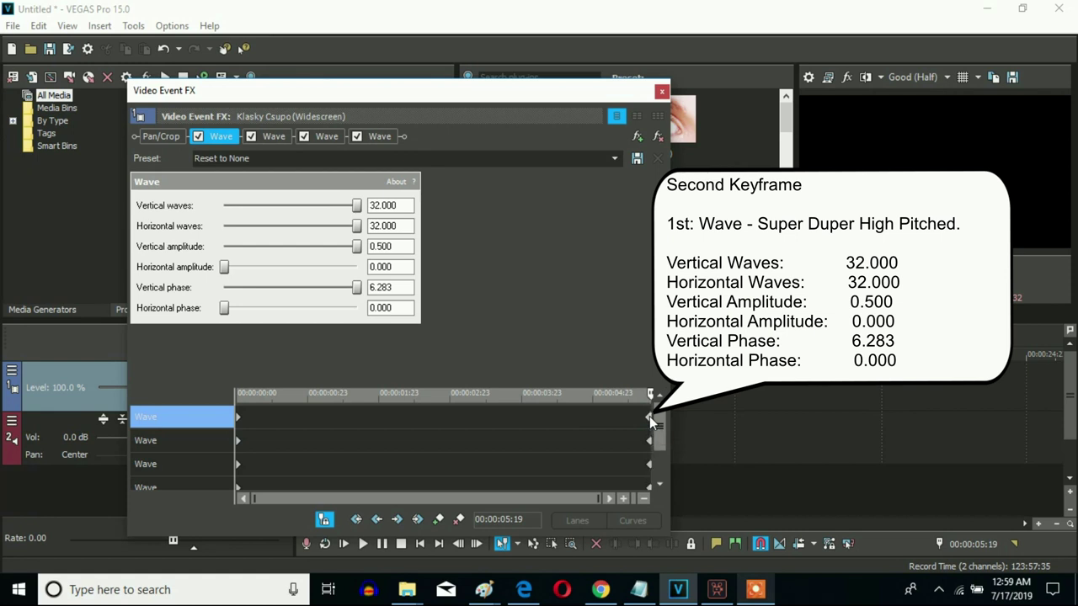
left_click(238, 441)
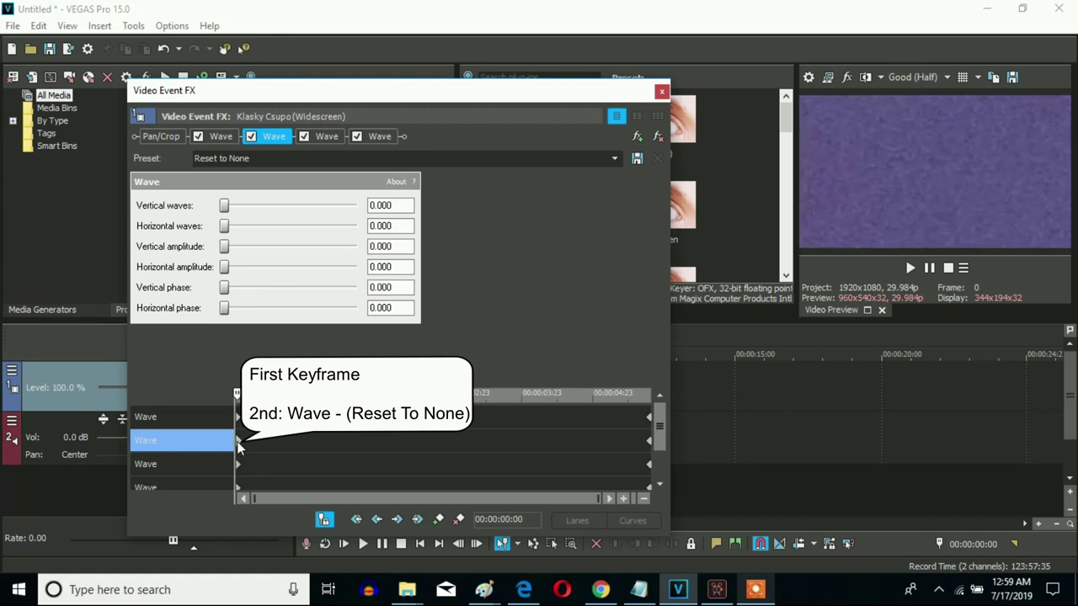
left_click(650, 441)
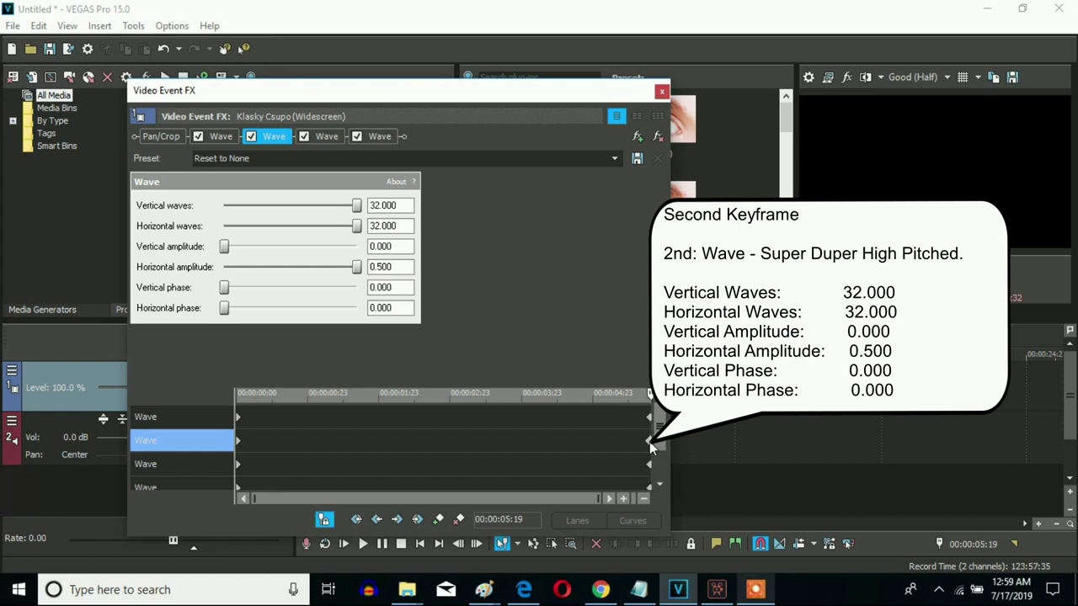
- Apply the Vertical Only preset to the end keyframe of the third Wave effect at 00:00:05:19
left_click(239, 469)
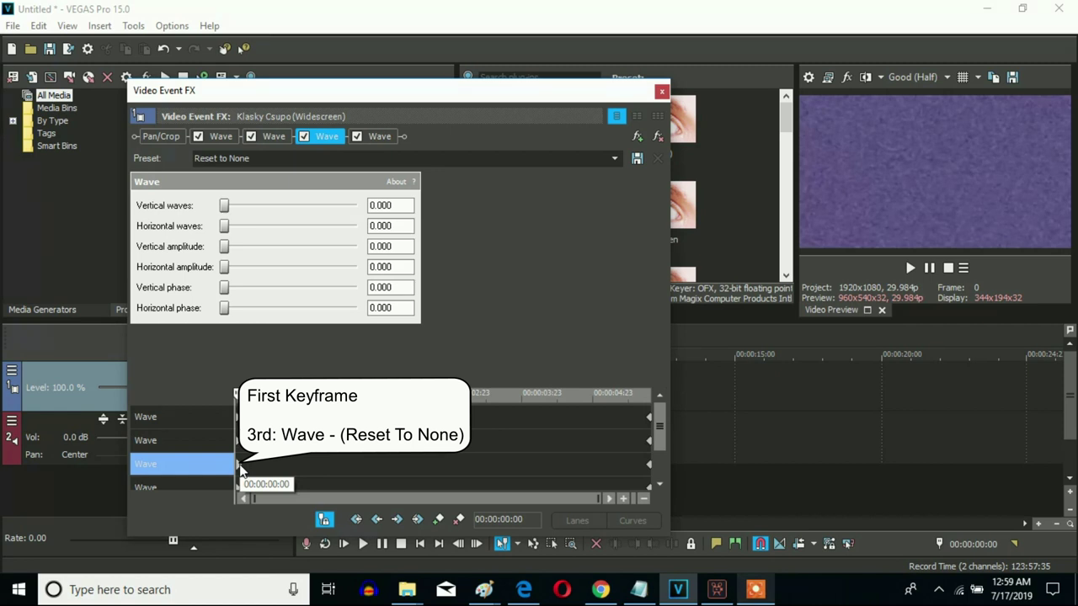
left_click(651, 468)
left_click(615, 160)
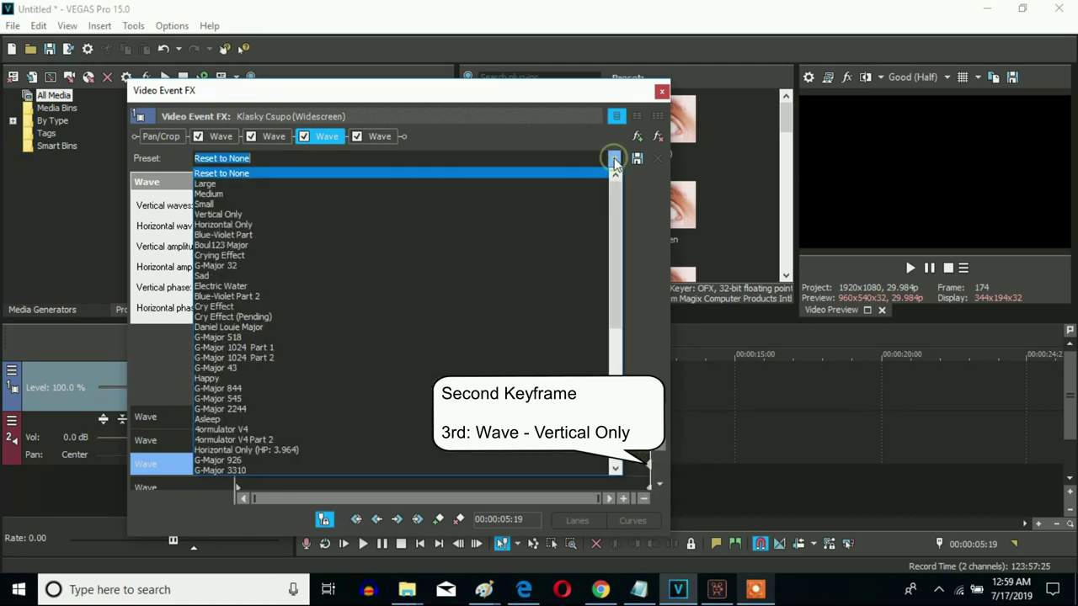
left_click(300, 216)
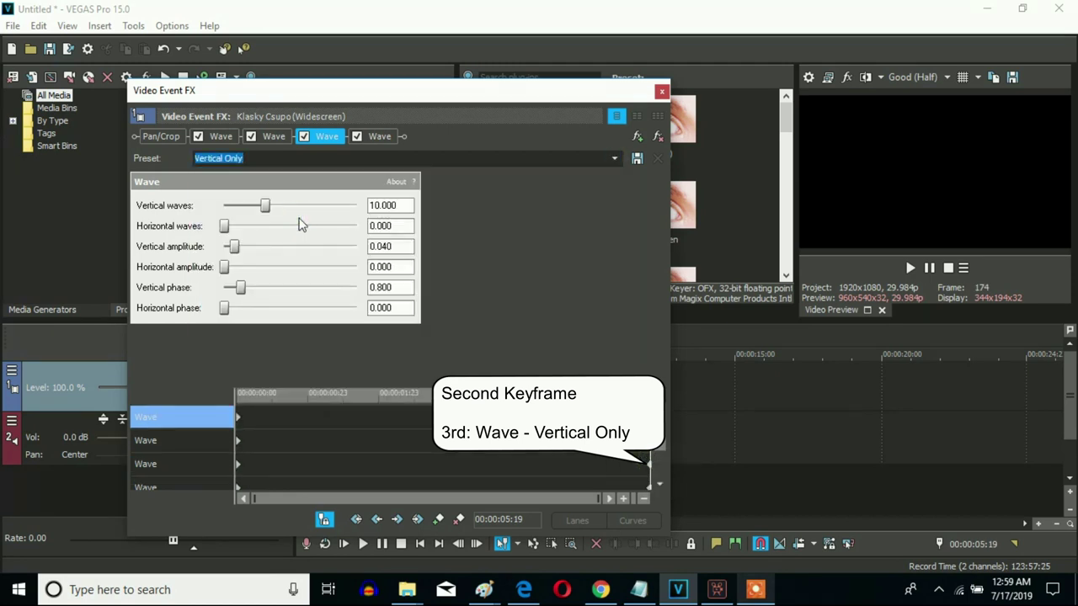
left_click(651, 466)
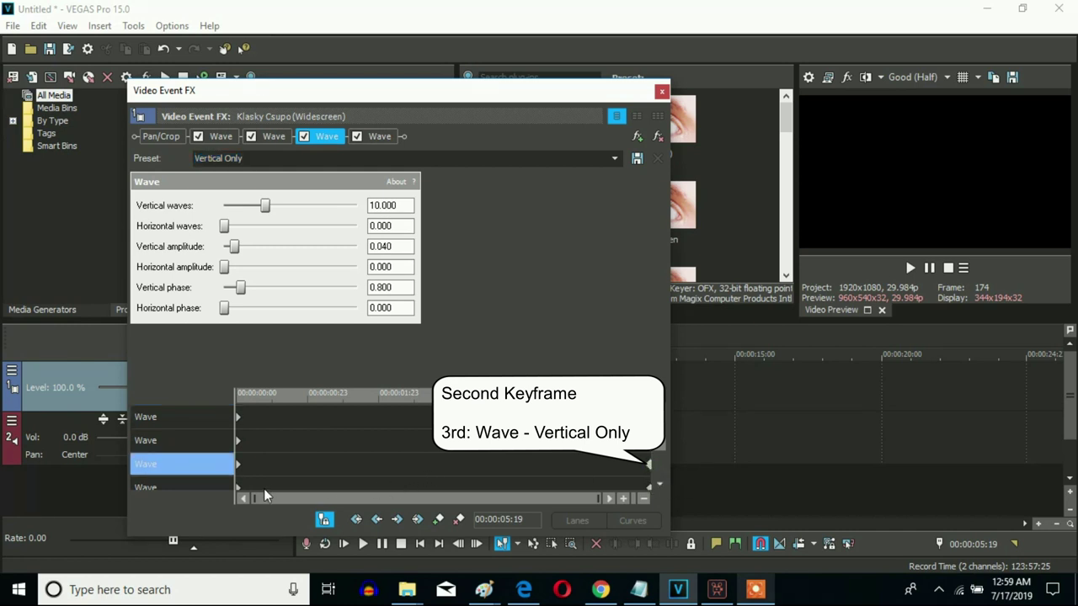
- Examine the start and end keyframes of the fourth Wave effect, and close the event effects window
left_click(238, 487)
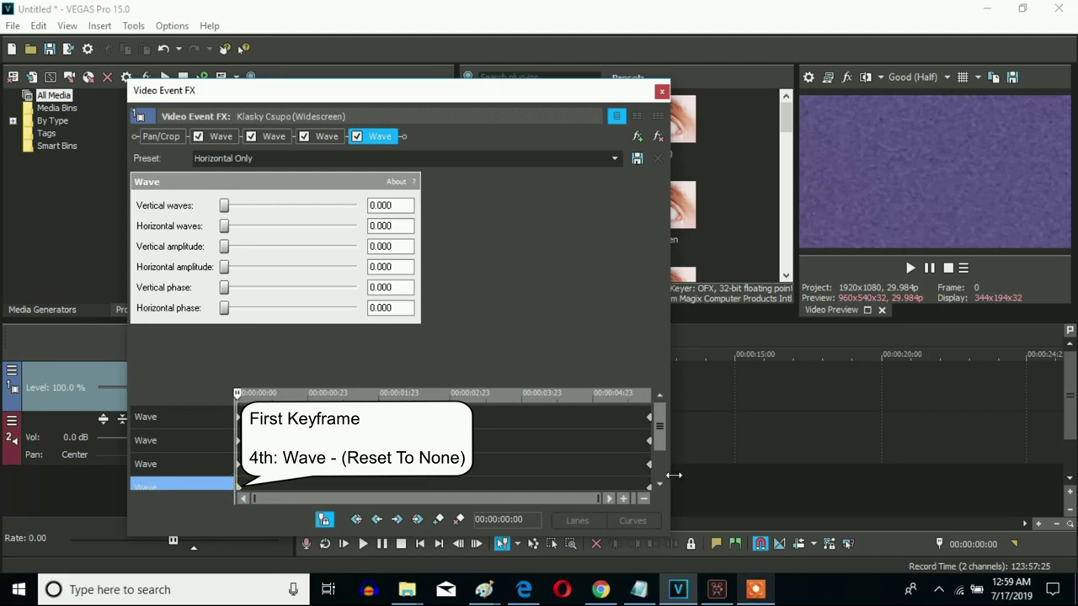
left_click(649, 492)
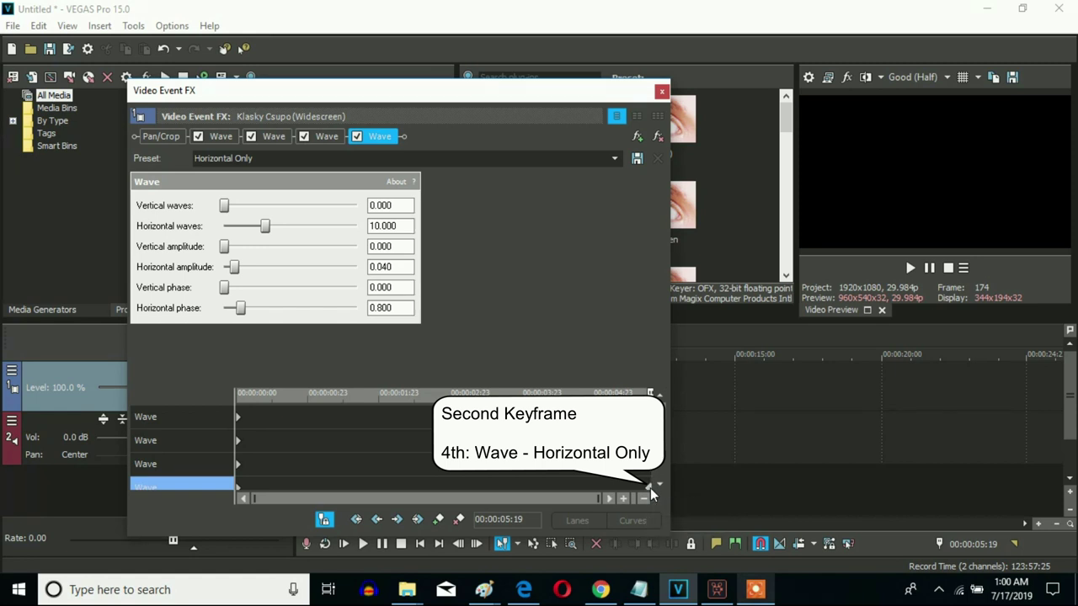
left_click(662, 91)
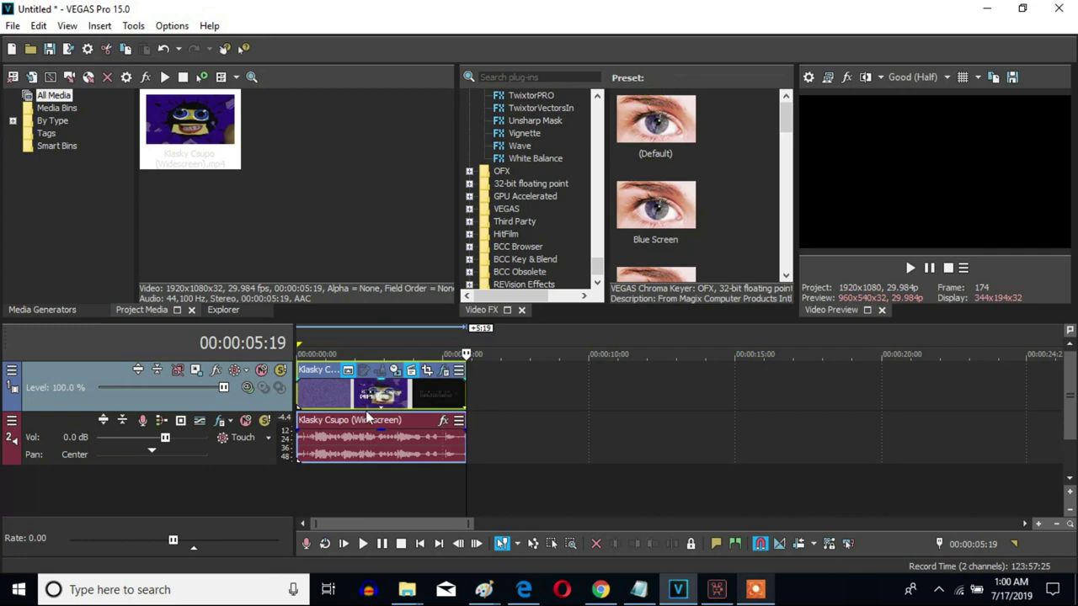
- Set up a render of the project in the Wave (Microsoft) format with the Default Template
left_click(305, 401)
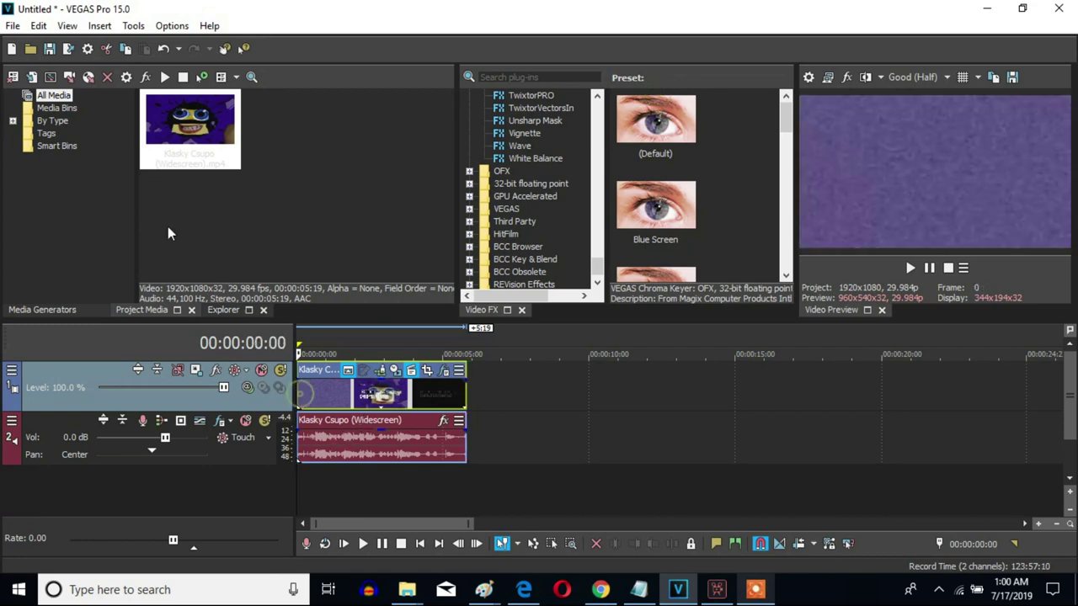
left_click(13, 26)
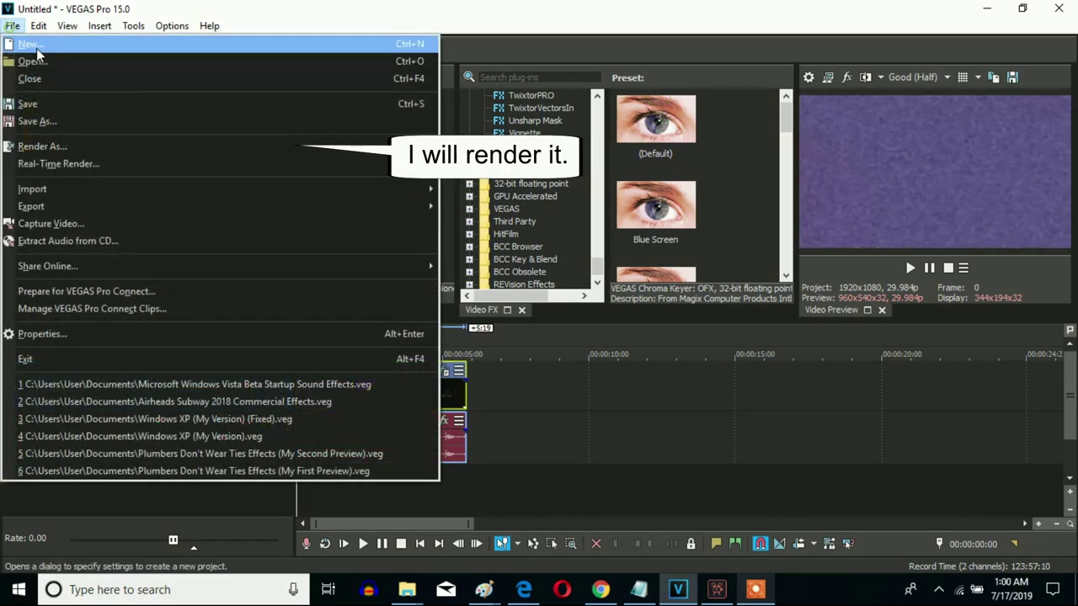
left_click(131, 150)
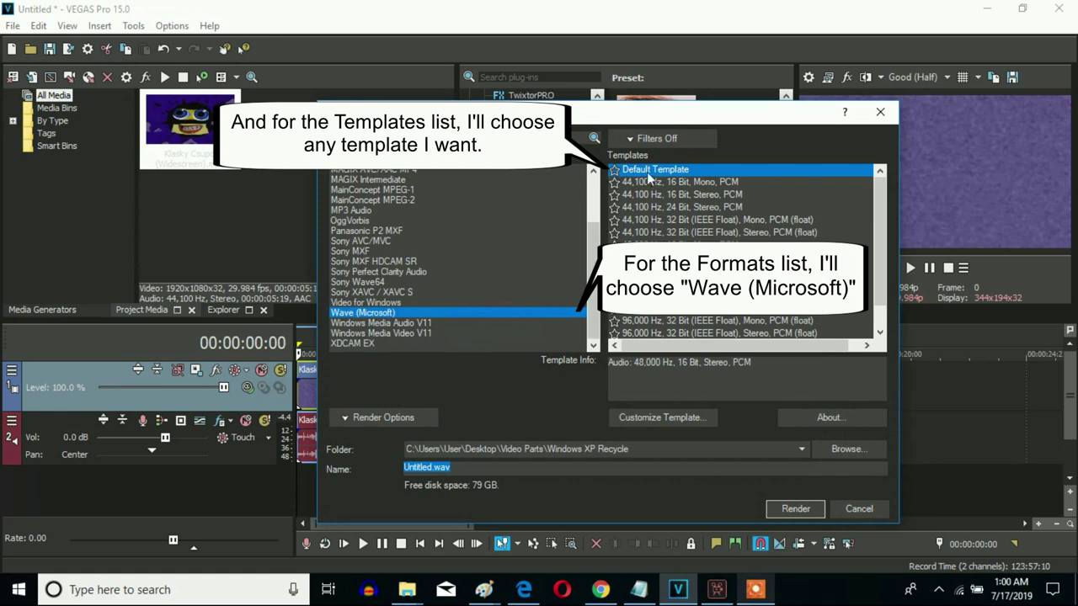
- Enter Klasky Csupo as the render's WAV file name in the Windows XP Recycle folder, declining to replace the existing file
left_click(846, 448)
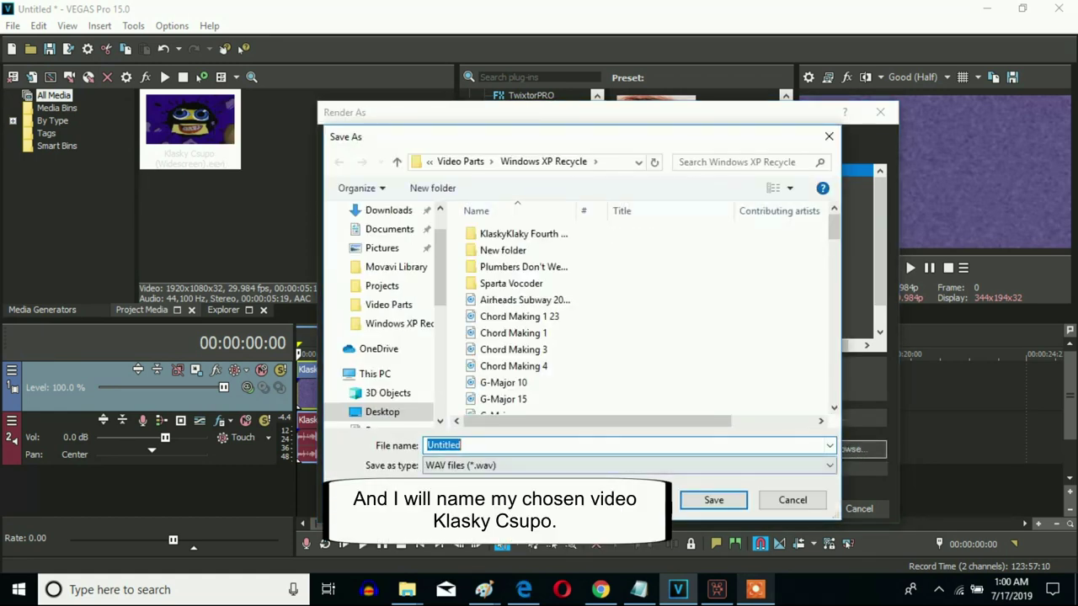
type("Klasky Csupo")
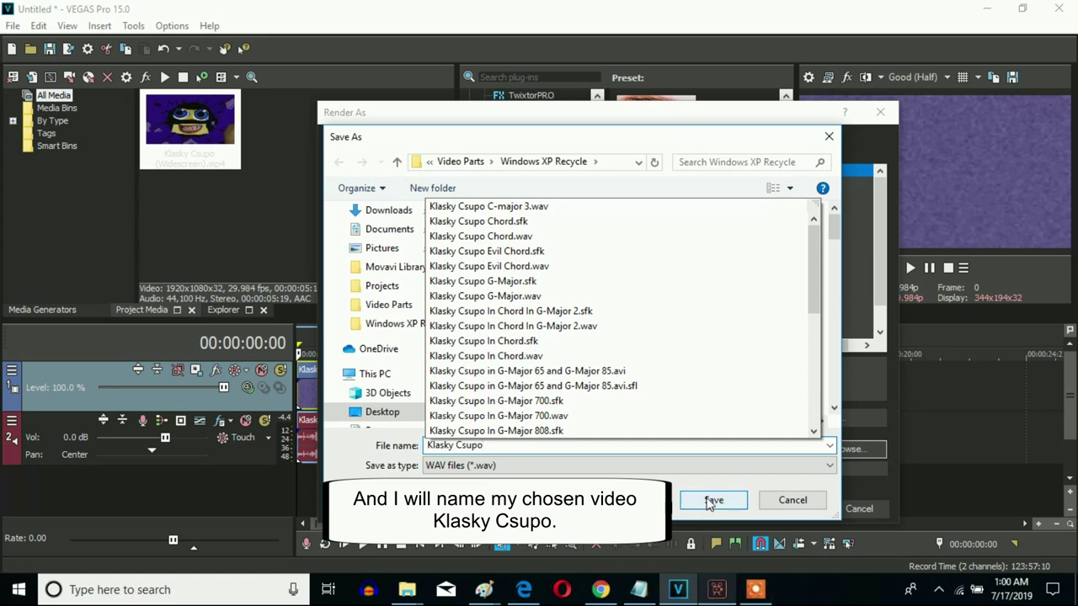
left_click(707, 501)
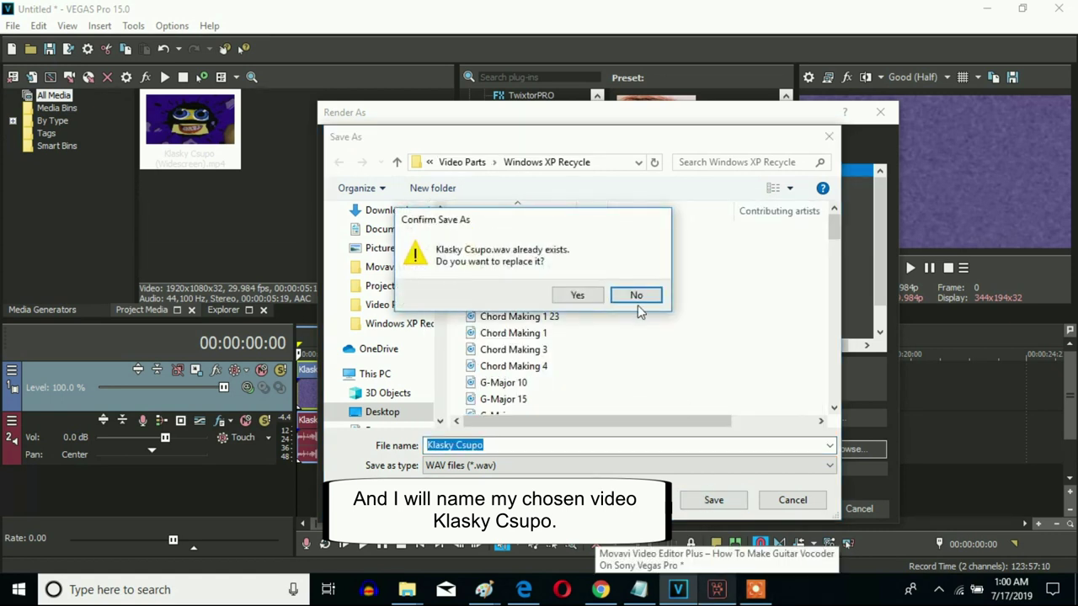
left_click(637, 294)
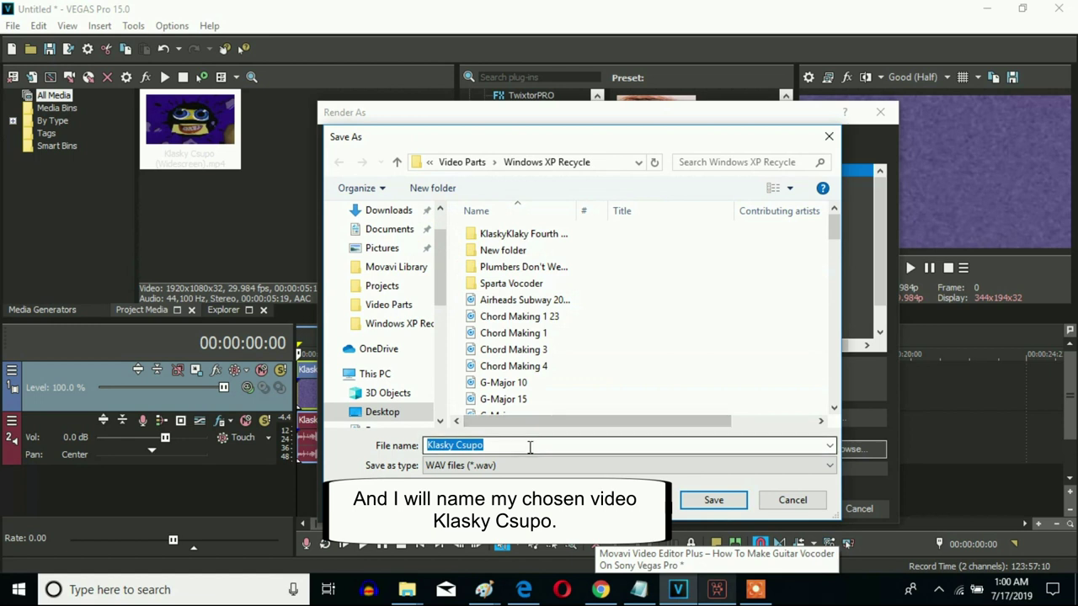
left_click(708, 501)
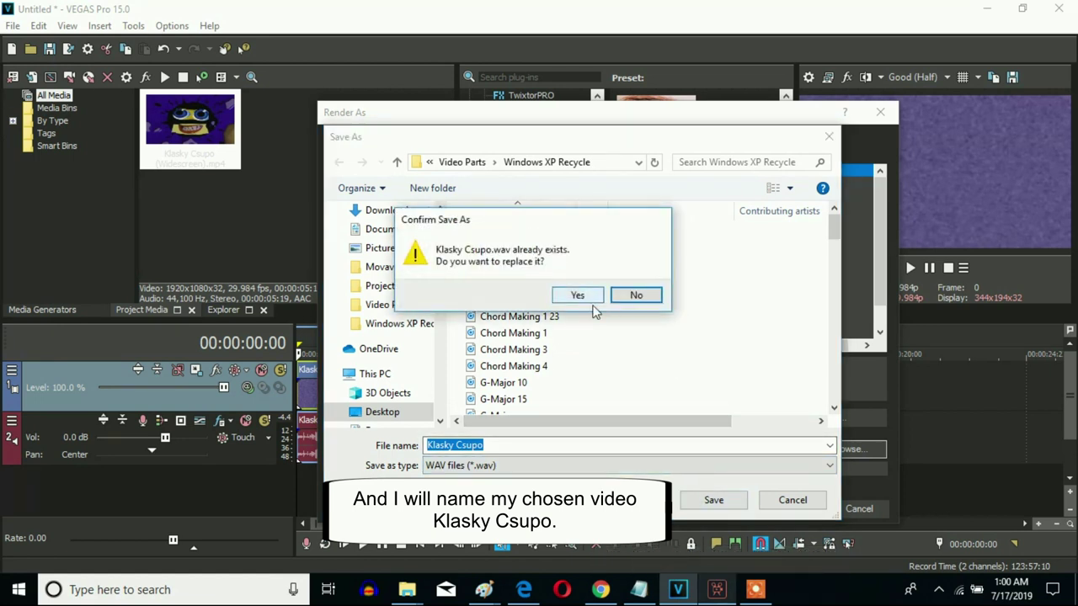
left_click(637, 295)
left_click(551, 446)
left_click(714, 502)
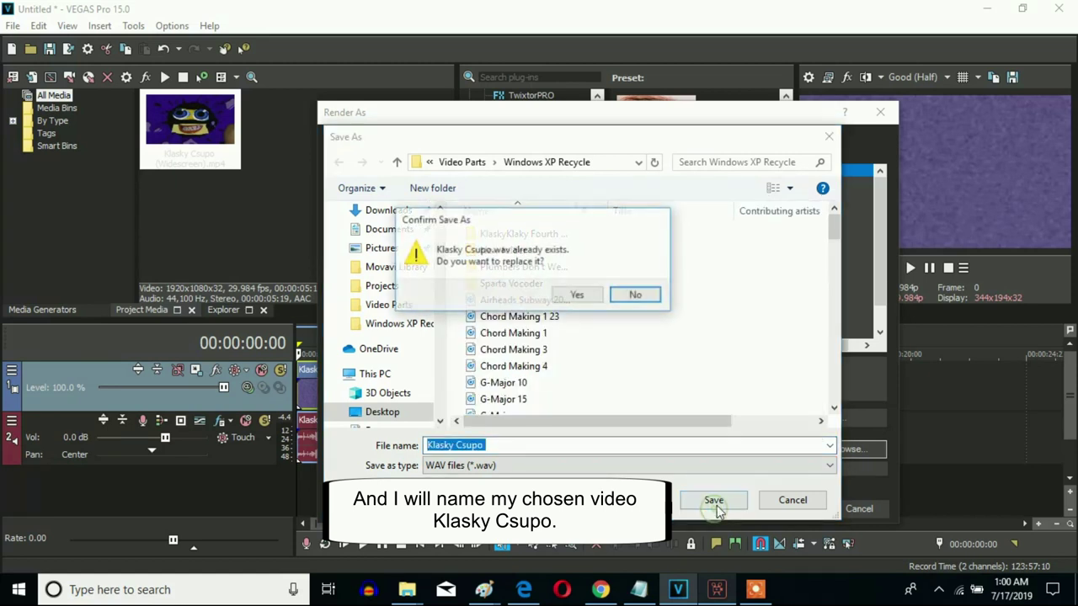
left_click(638, 294)
- Extend the output file name to Klasky Csupo Original and render the WAV file
left_click(518, 447)
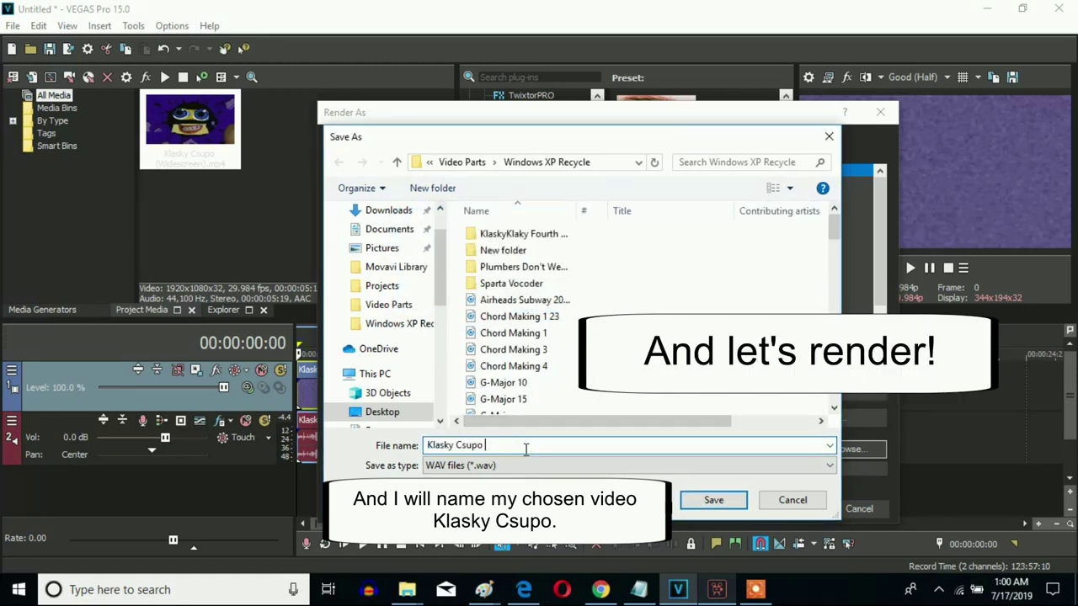
type("Original")
left_click(713, 501)
left_click(796, 509)
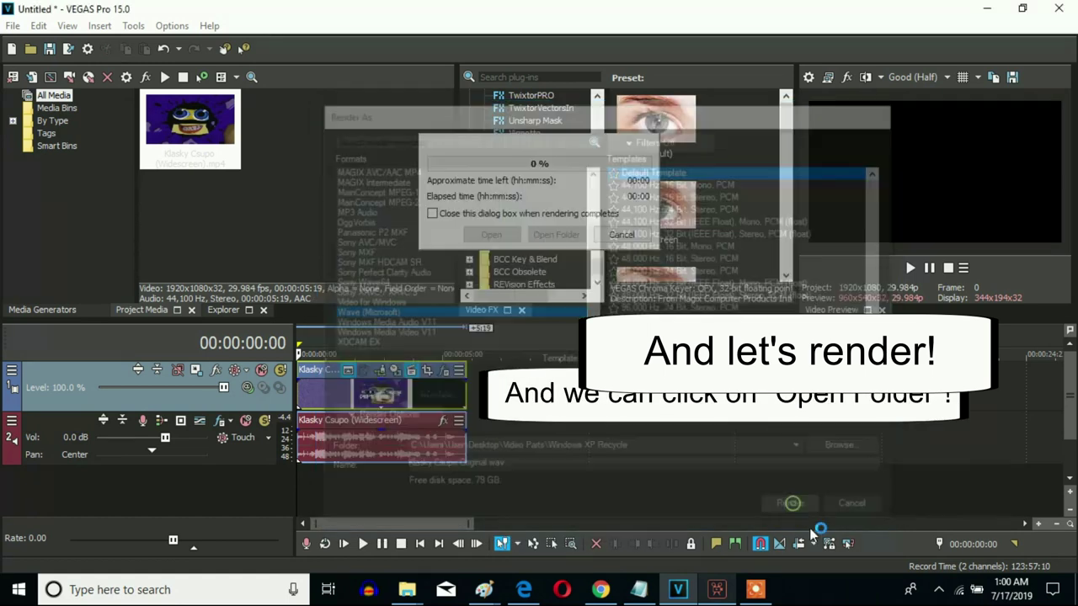
- Switch to Audacity and import the rendered Klasky Csupo Original file from its output folder
left_click(557, 235)
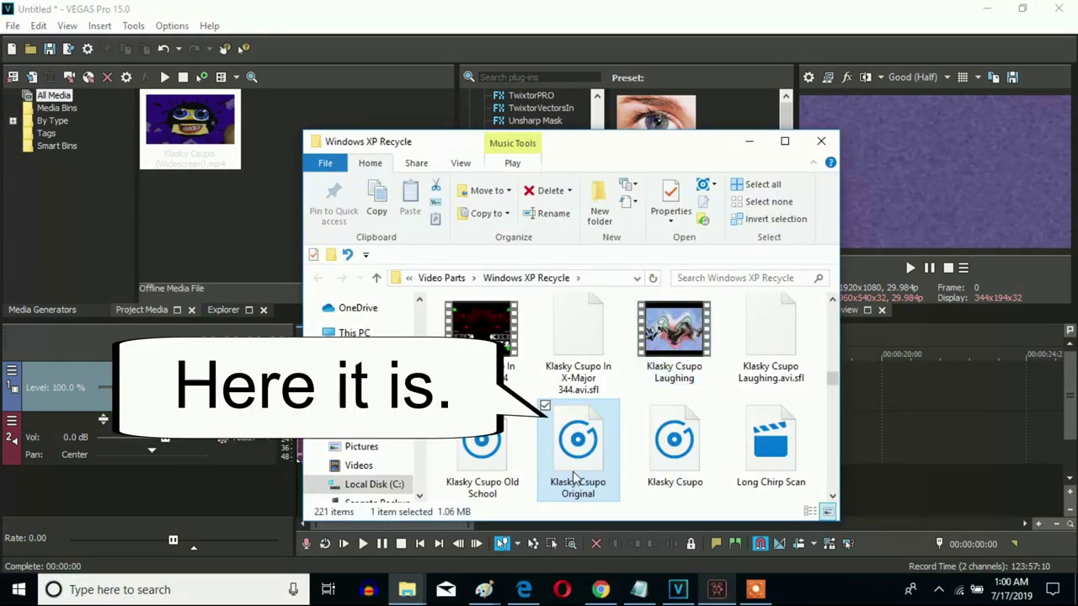
left_click(368, 589)
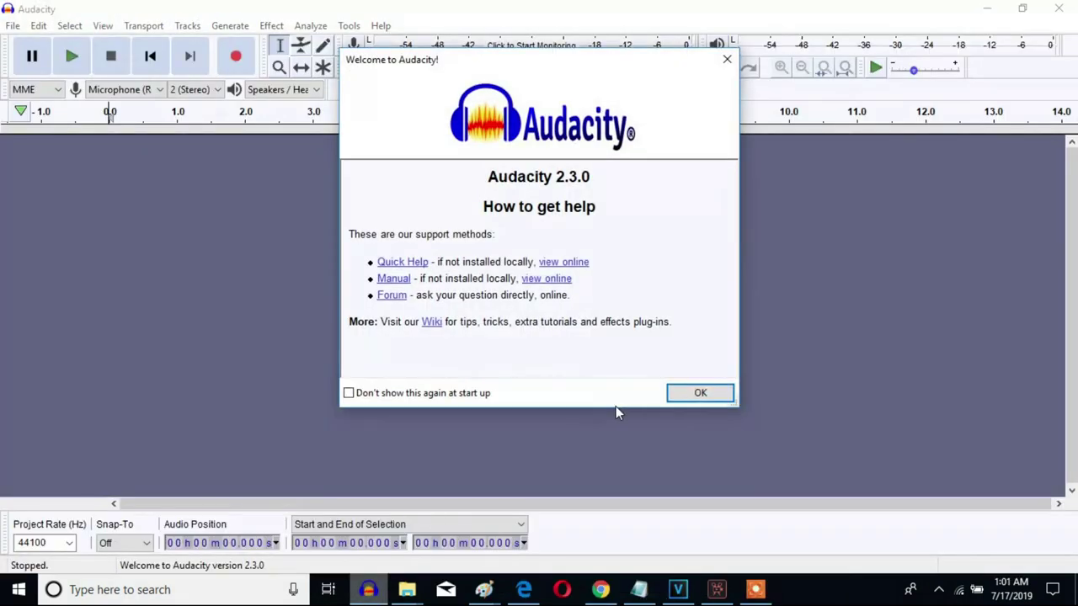
left_click(684, 389)
mouse_move(406, 589)
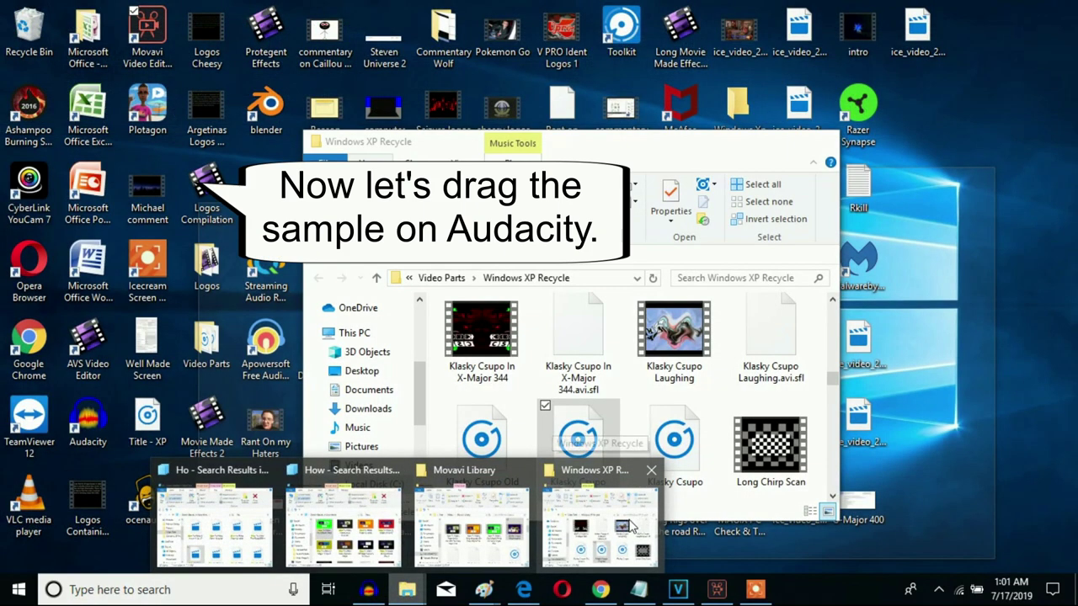
left_click(640, 524)
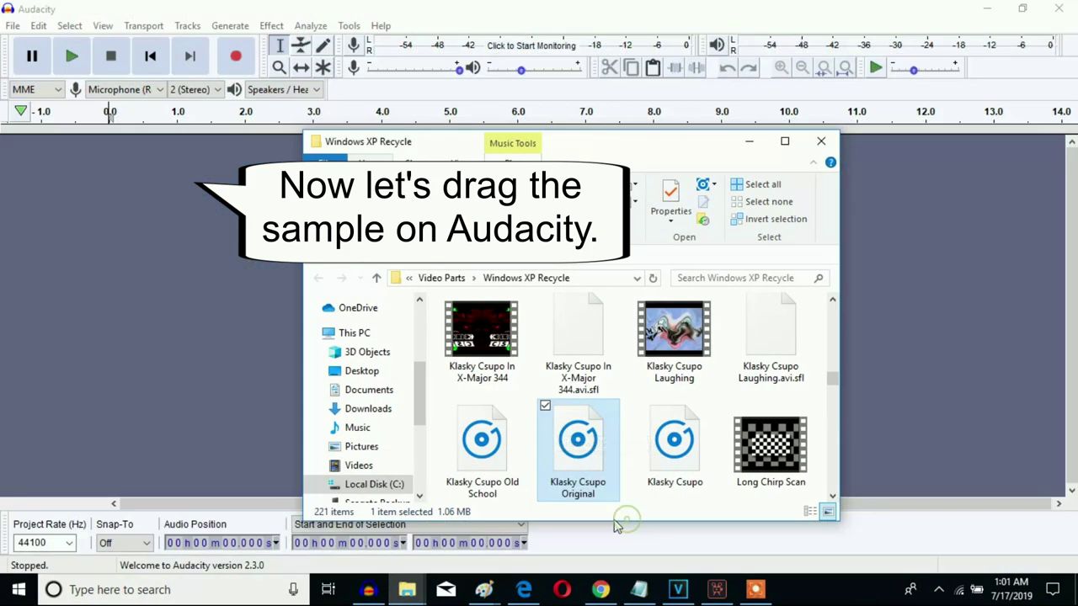
left_click_drag(590, 459, 161, 316)
left_click(214, 222)
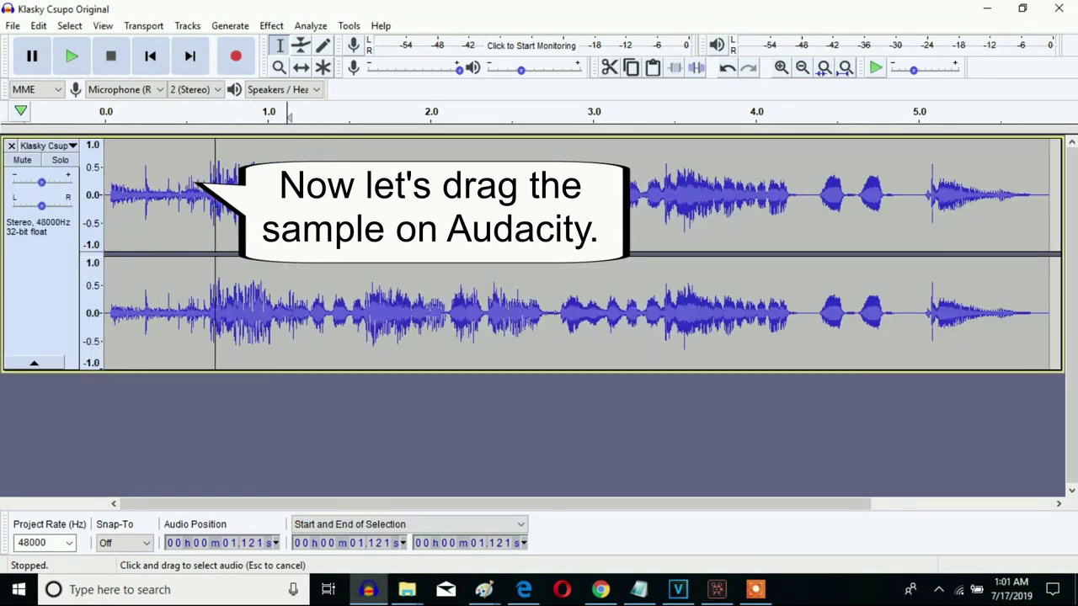
key("ctrl+a")
left_click(271, 25)
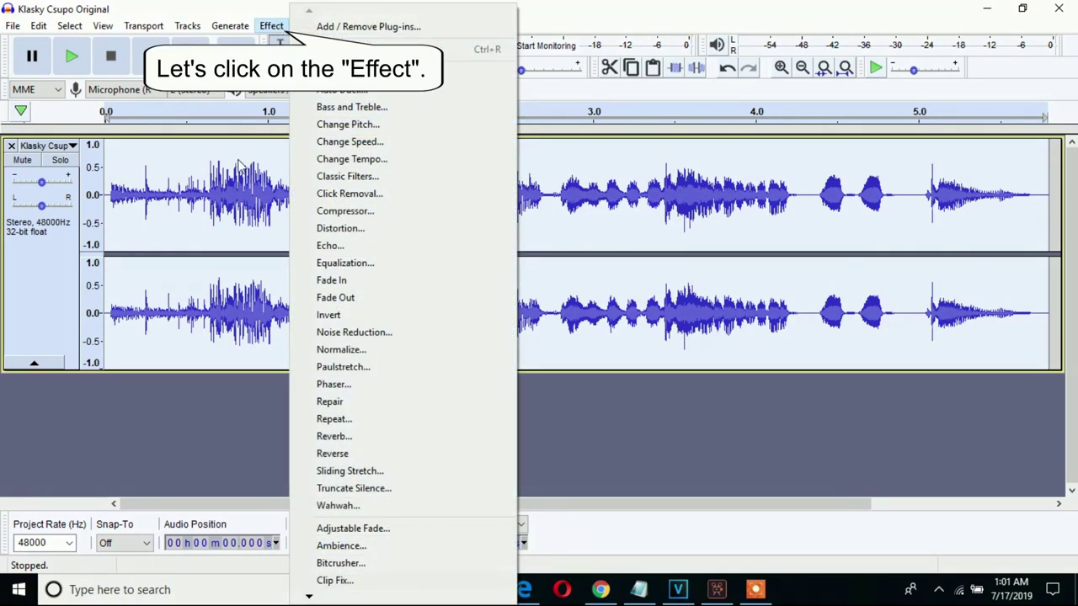
left_click(218, 179)
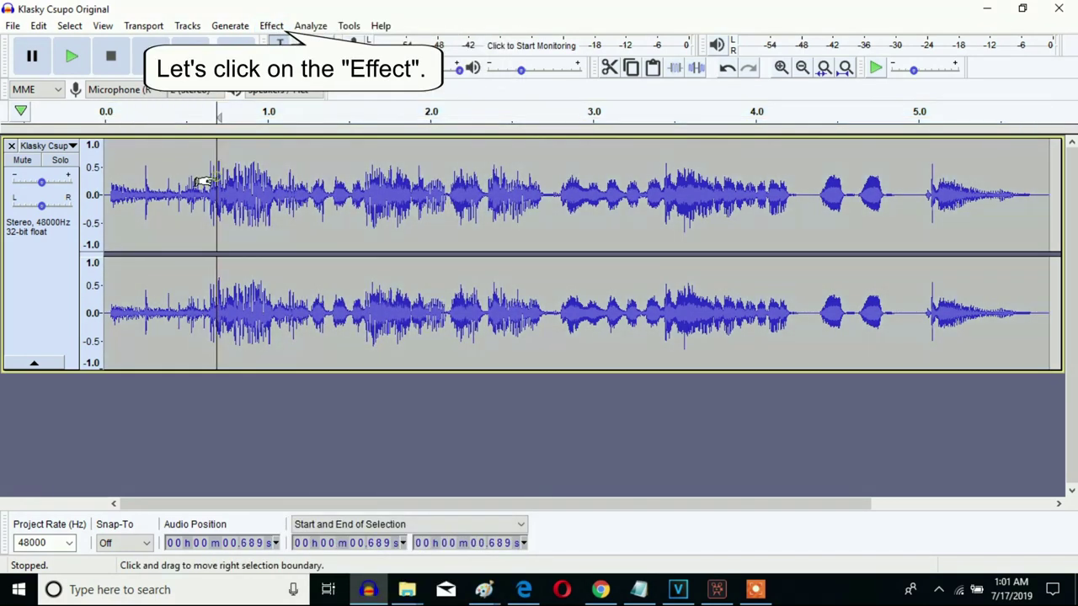
- Apply Sliding Stretch to the entire audio track with a final pitch shift of 12 semitones and 100%
key("ctrl+a")
left_click(271, 25)
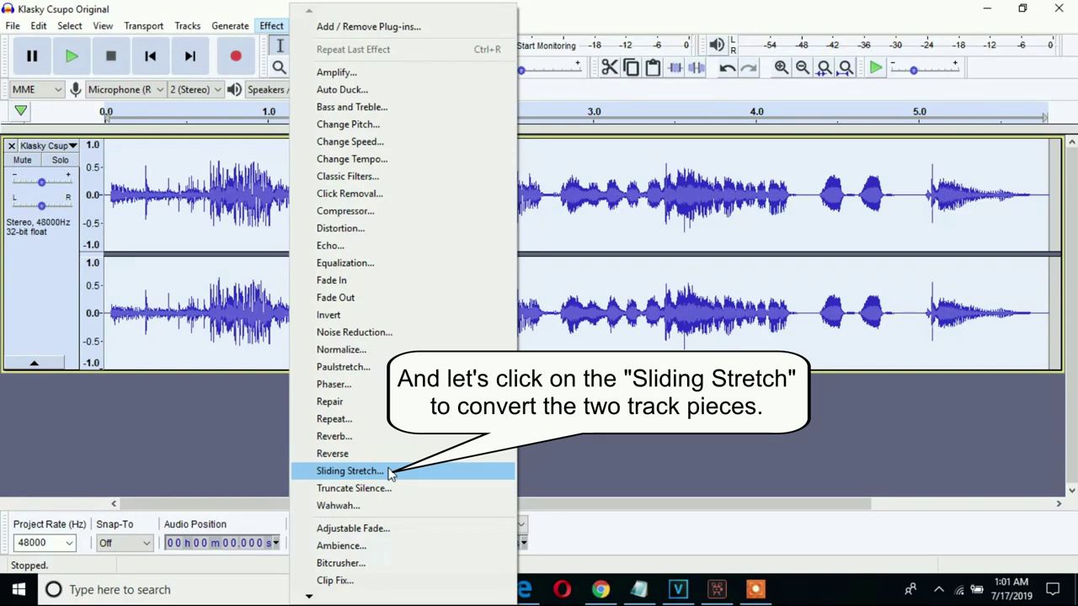
left_click(389, 470)
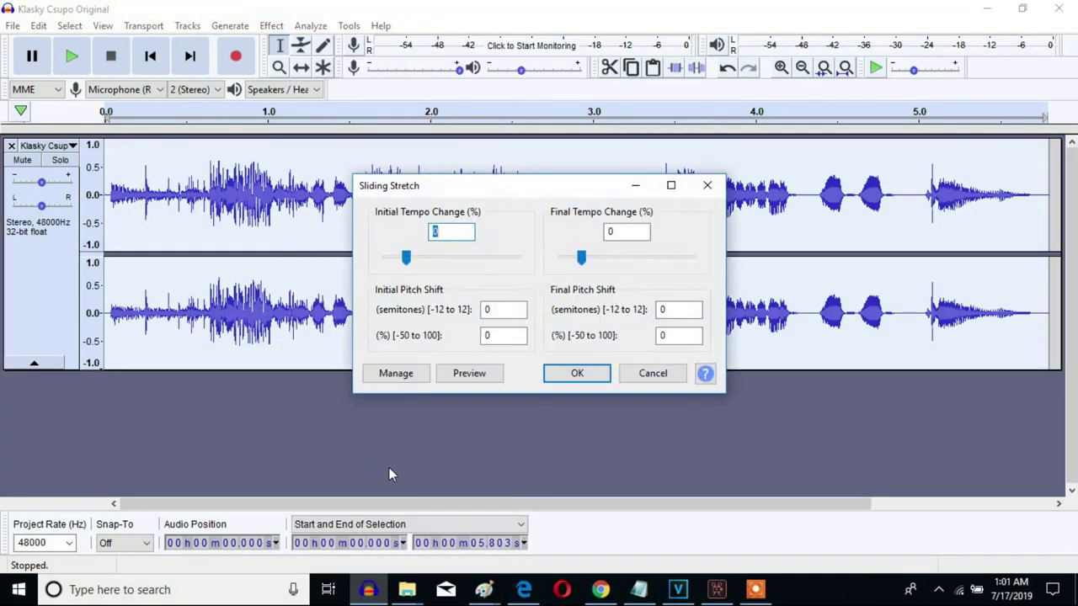
double_click(658, 335)
type("100")
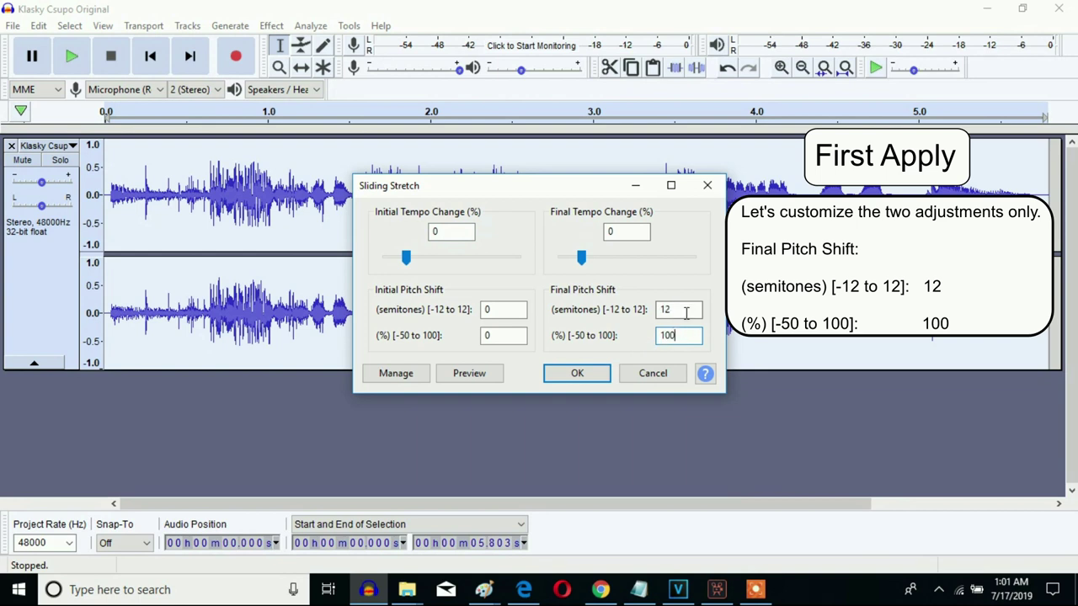
left_click(574, 372)
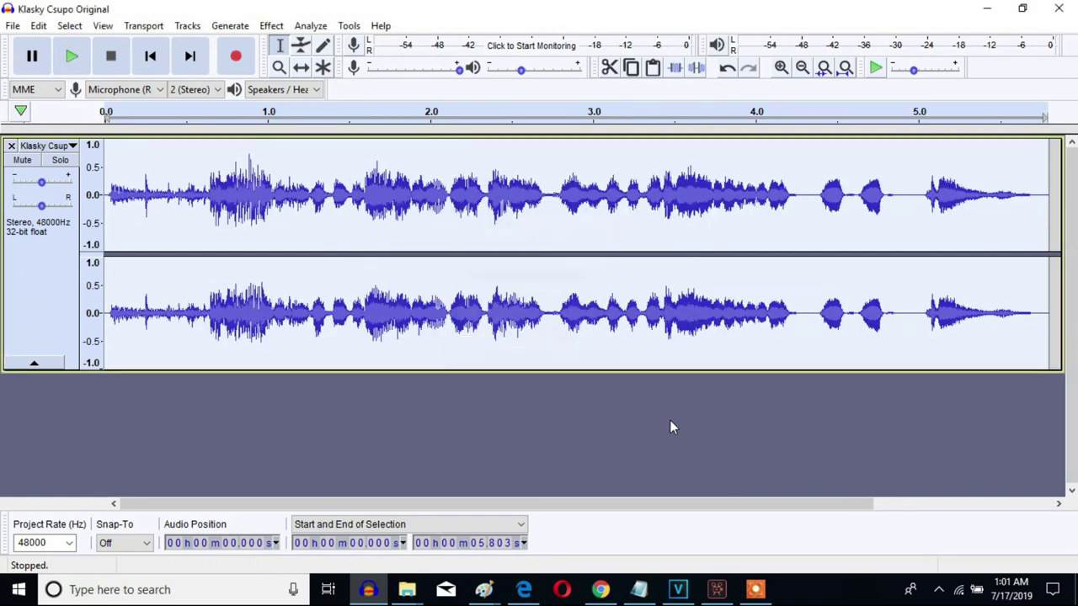
- Apply Sliding Stretch to the whole track three more times, each with a final pitch shift of 12 semitones and 100%
left_click(271, 25)
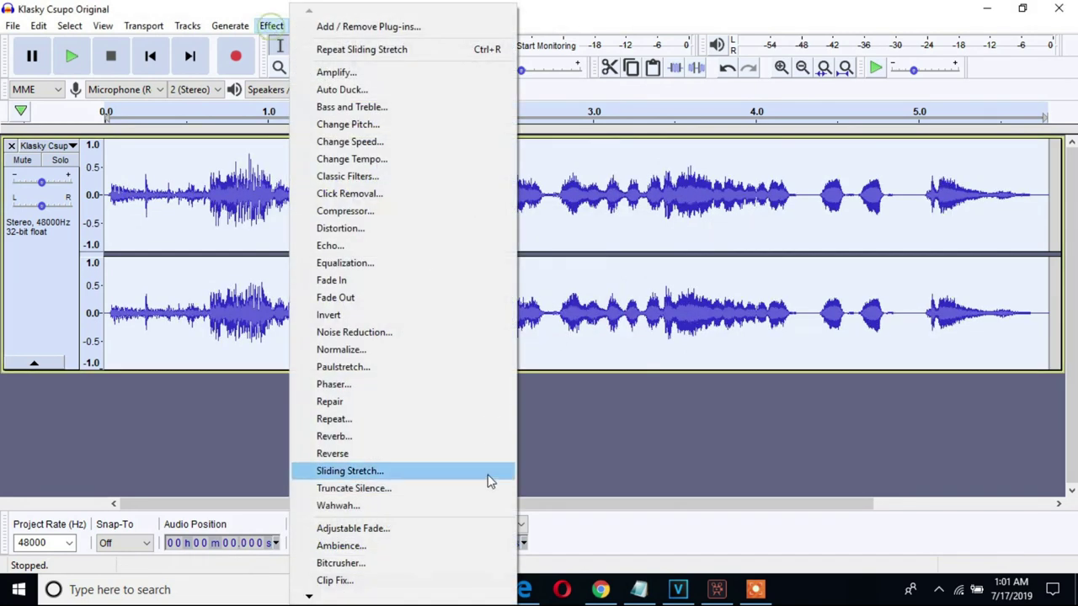
left_click(385, 476)
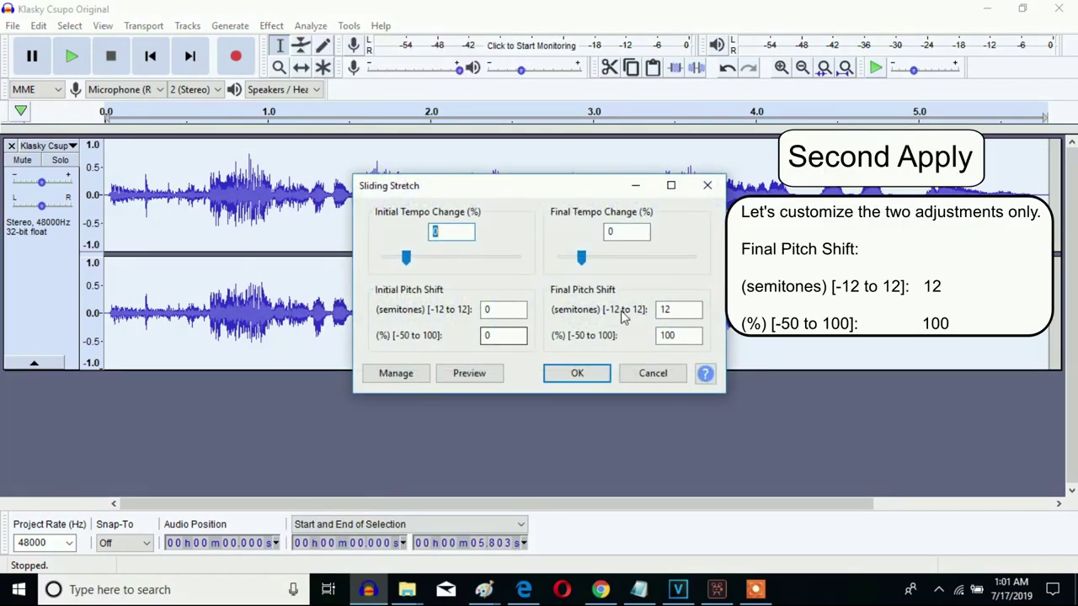
left_click(577, 373)
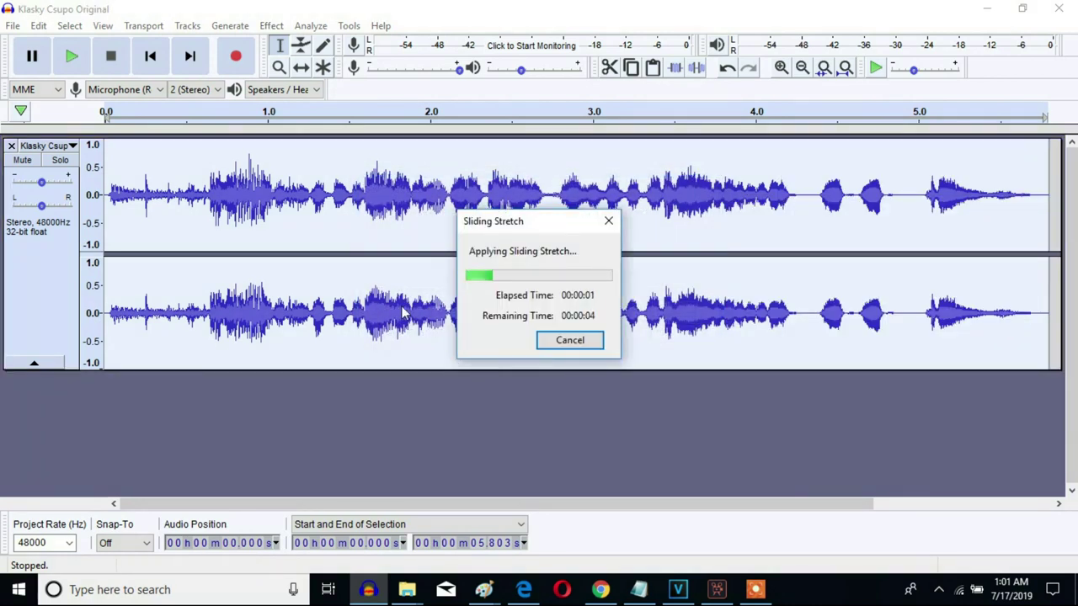
left_click(273, 27)
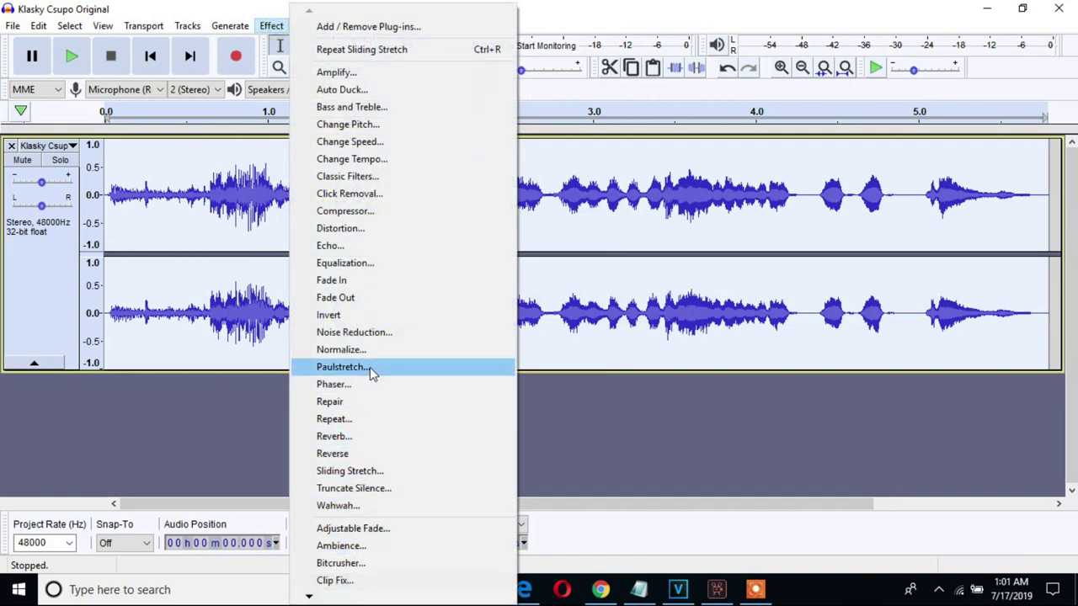
left_click(374, 471)
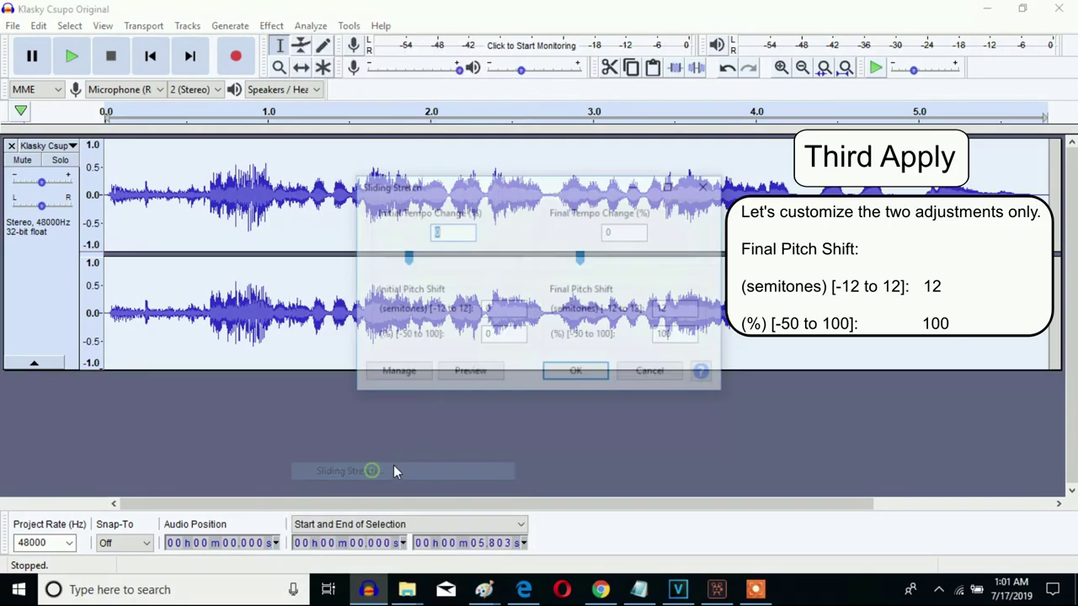
left_click(563, 381)
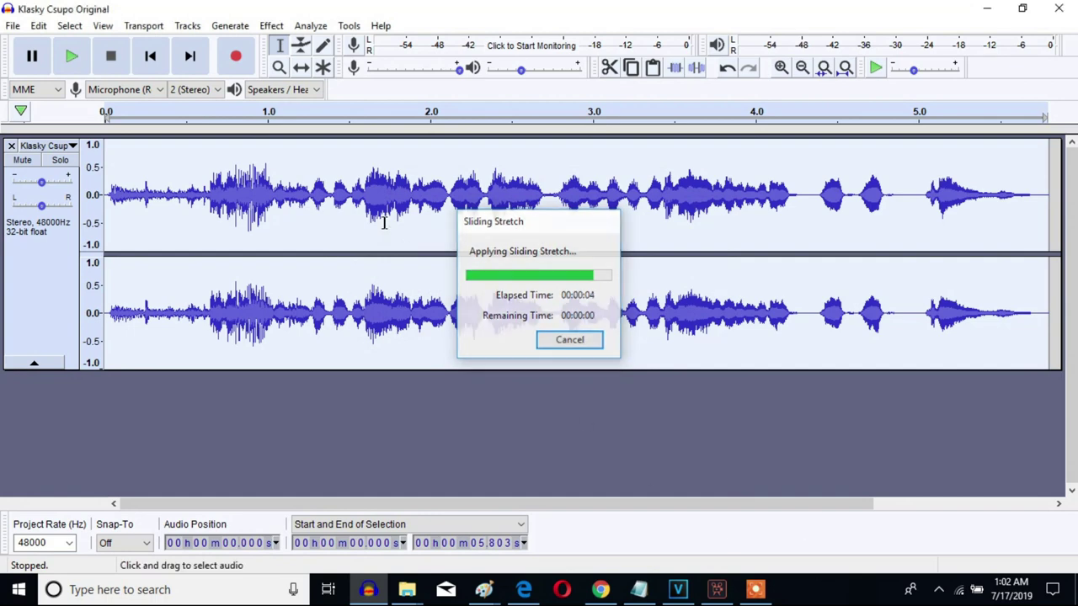
left_click(271, 25)
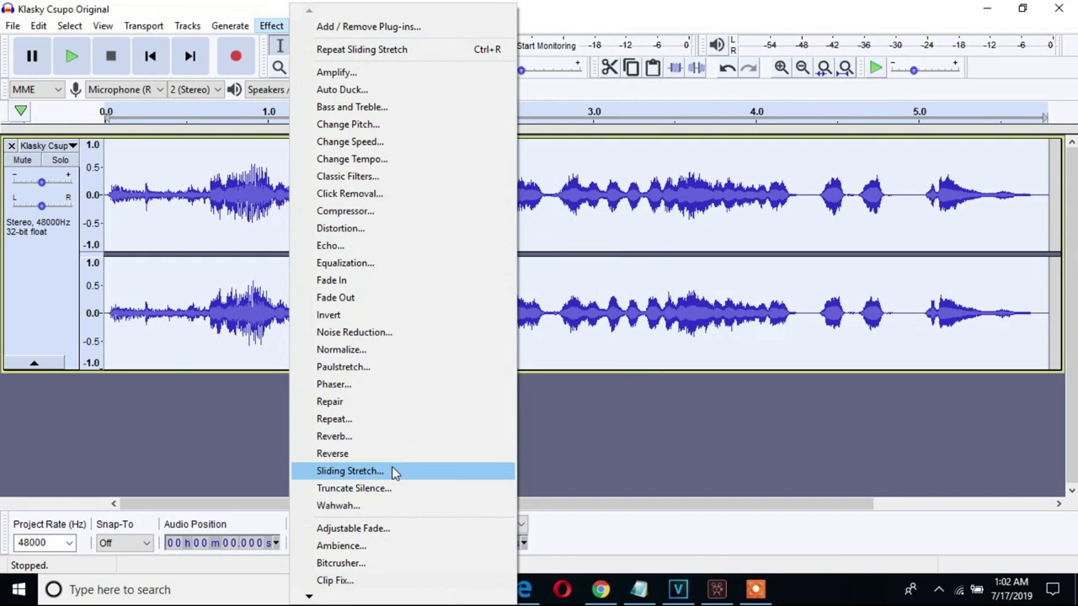
left_click(350, 471)
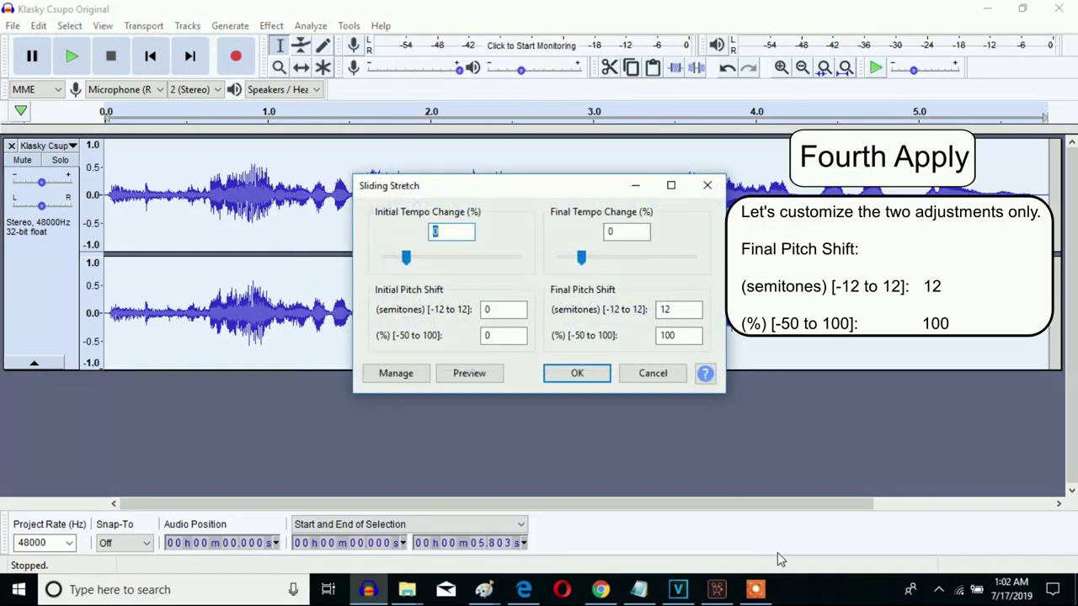
left_click(578, 376)
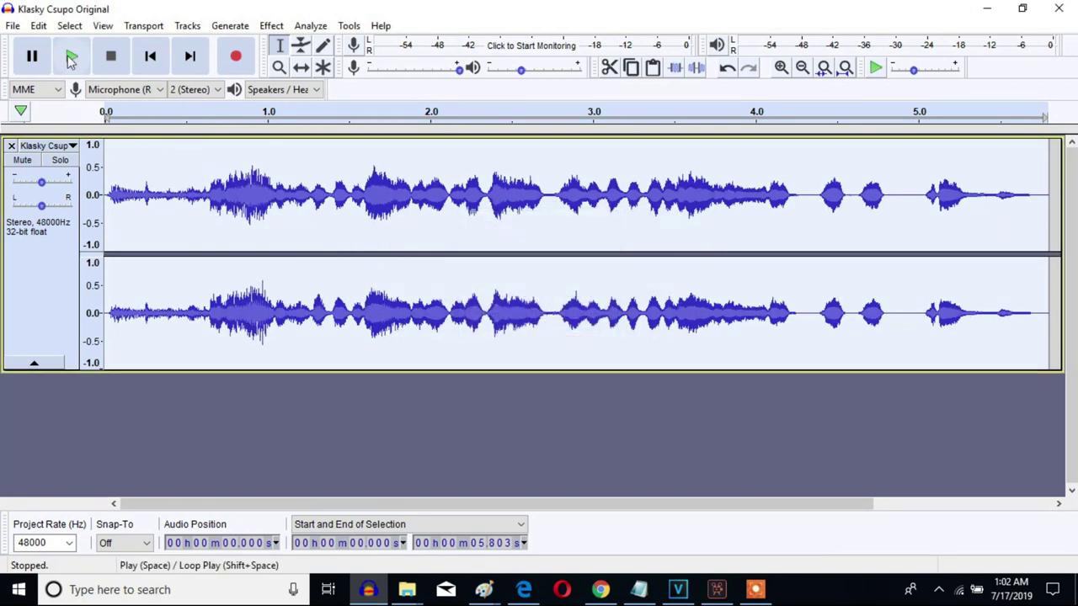
- Export the track as an MP3 named Klasky Csupo Super Duper High Pitched in the Audacity folder, leaving the metadata tags empty
left_click(12, 25)
mouse_move(113, 143)
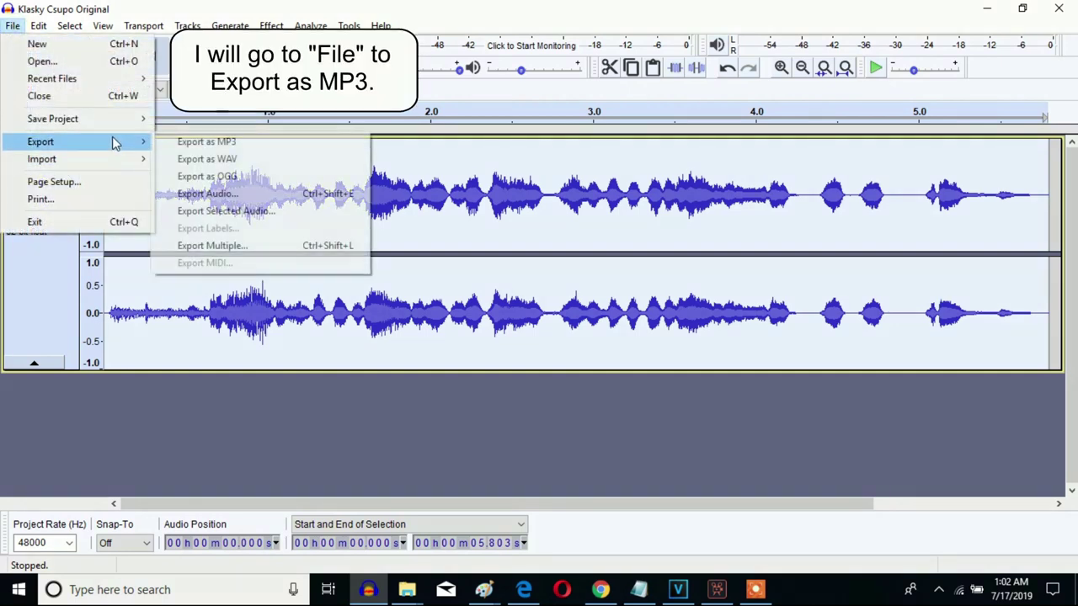
left_click(232, 144)
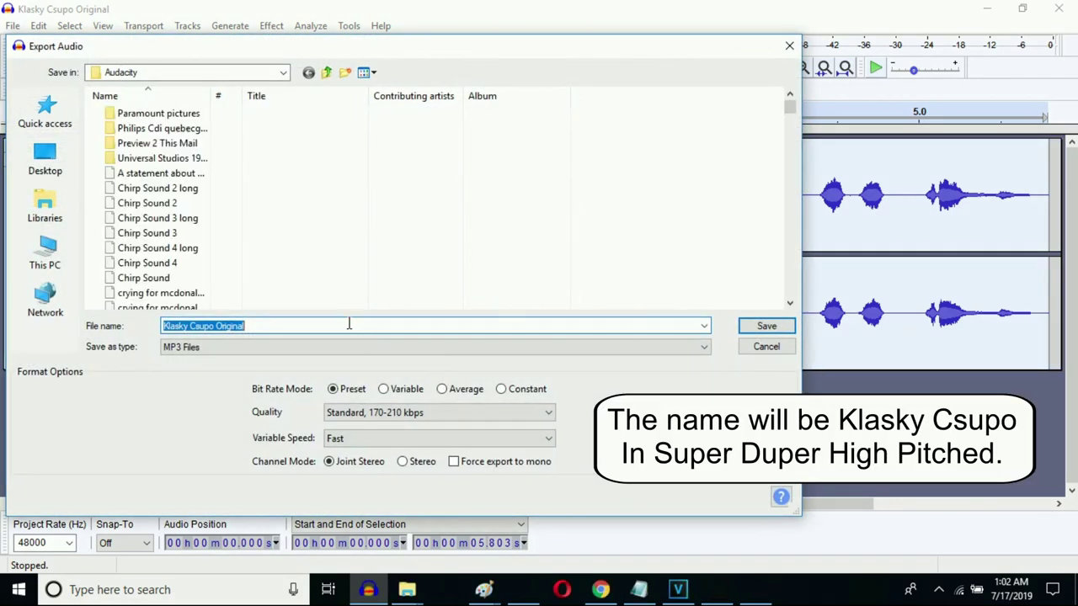
left_click(349, 326)
left_click_drag(349, 326, 219, 331)
type("Super Dup")
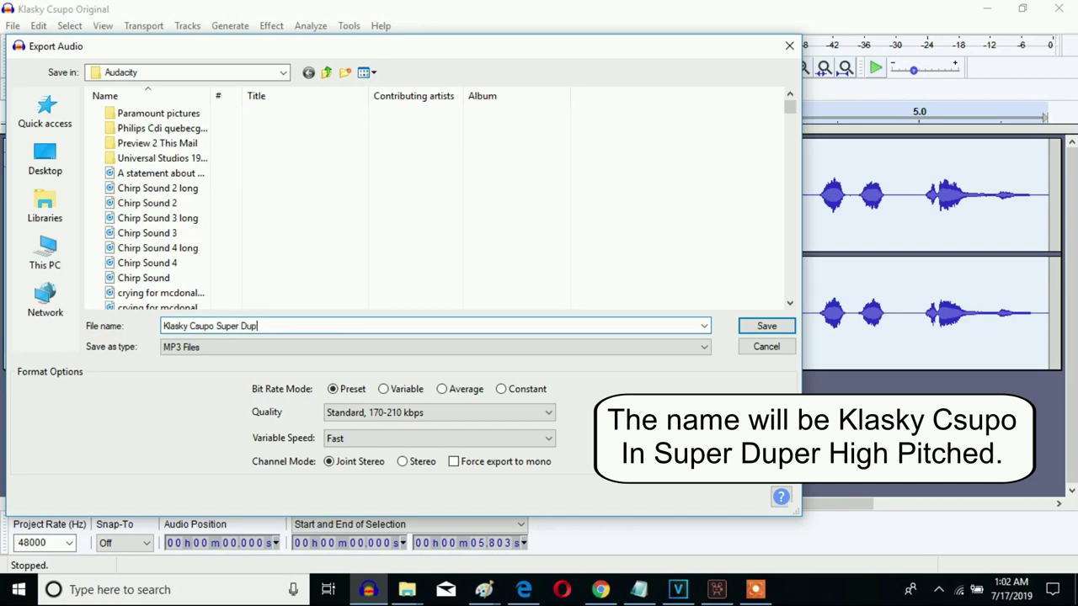
type("er High Pitched")
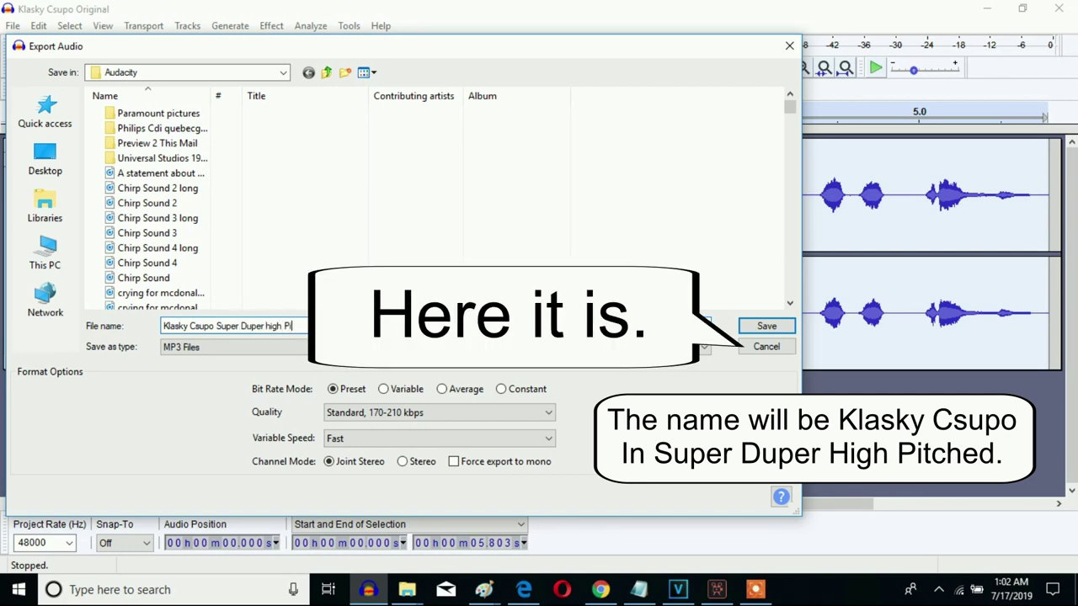
left_click(267, 326)
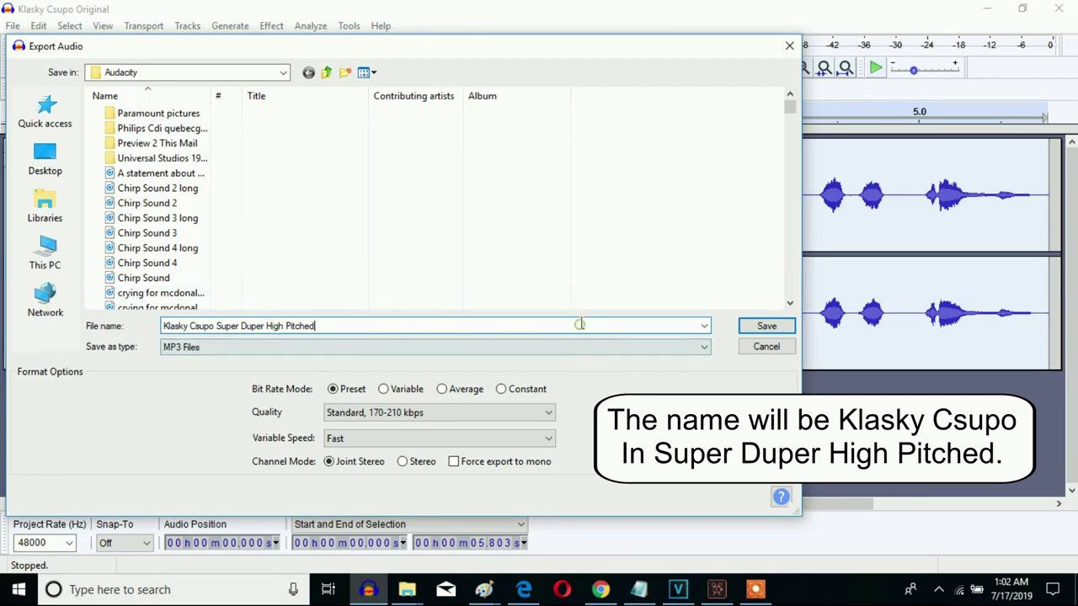
left_click(765, 326)
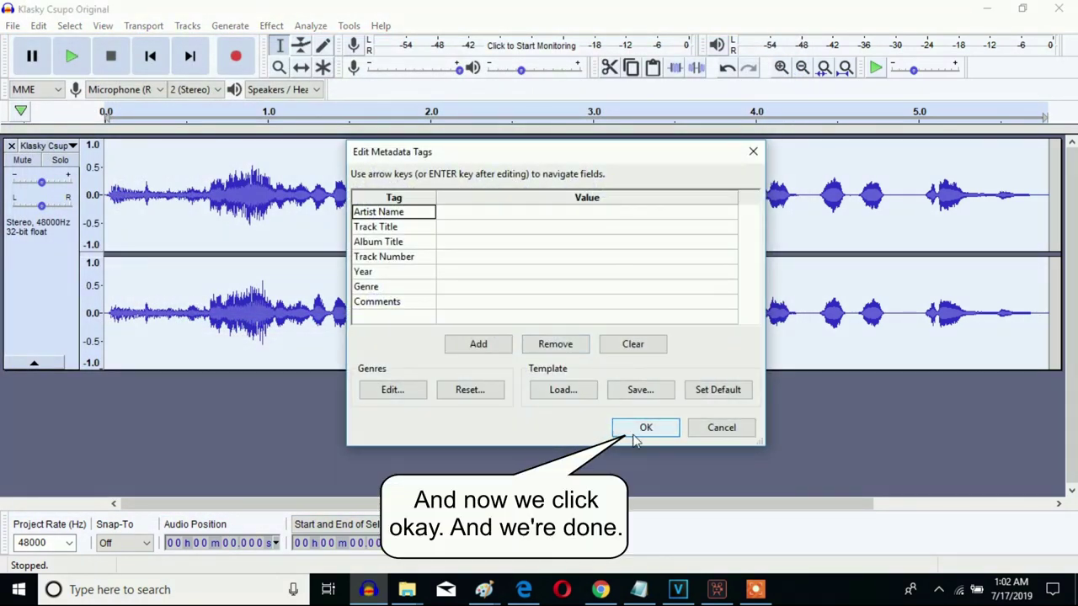
left_click(638, 435)
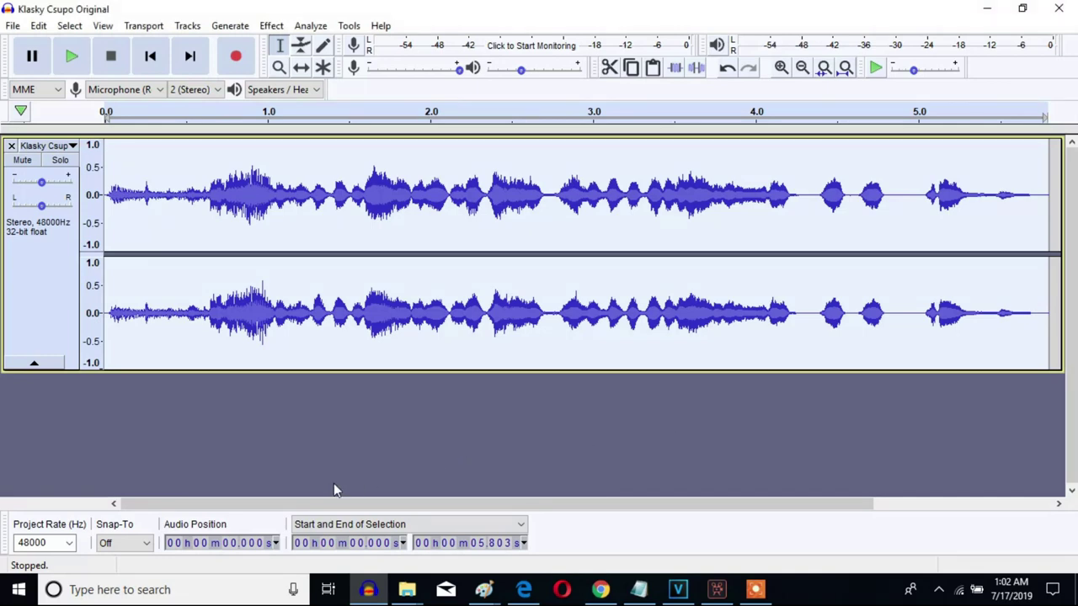
- Find and open the Audacity documents folder, search it for "Kl", and select the Klasky Csupo Super Duper High Pitched file
left_click(240, 594)
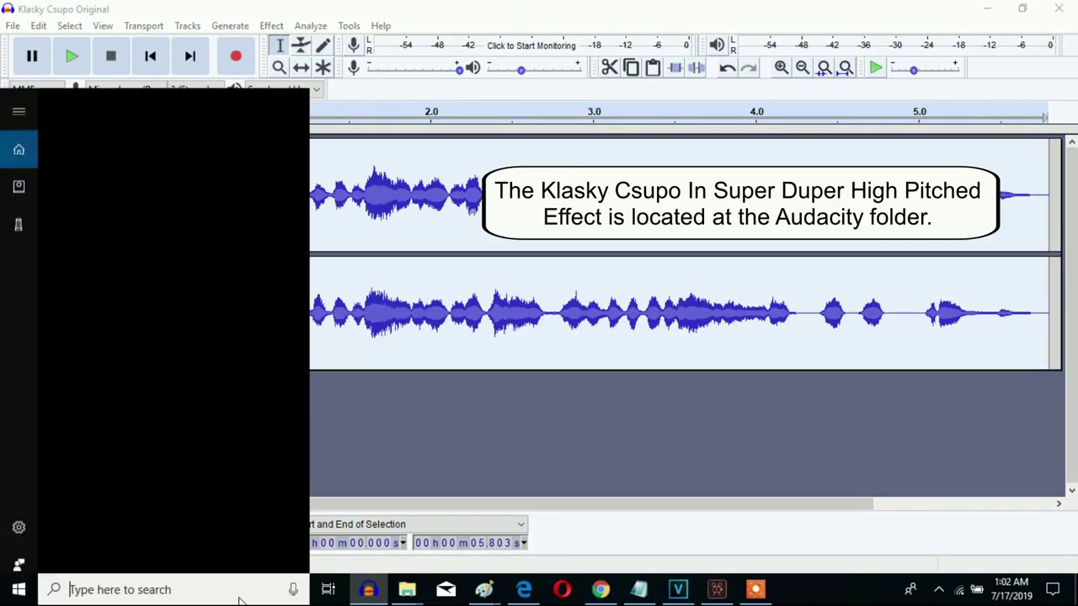
type("au")
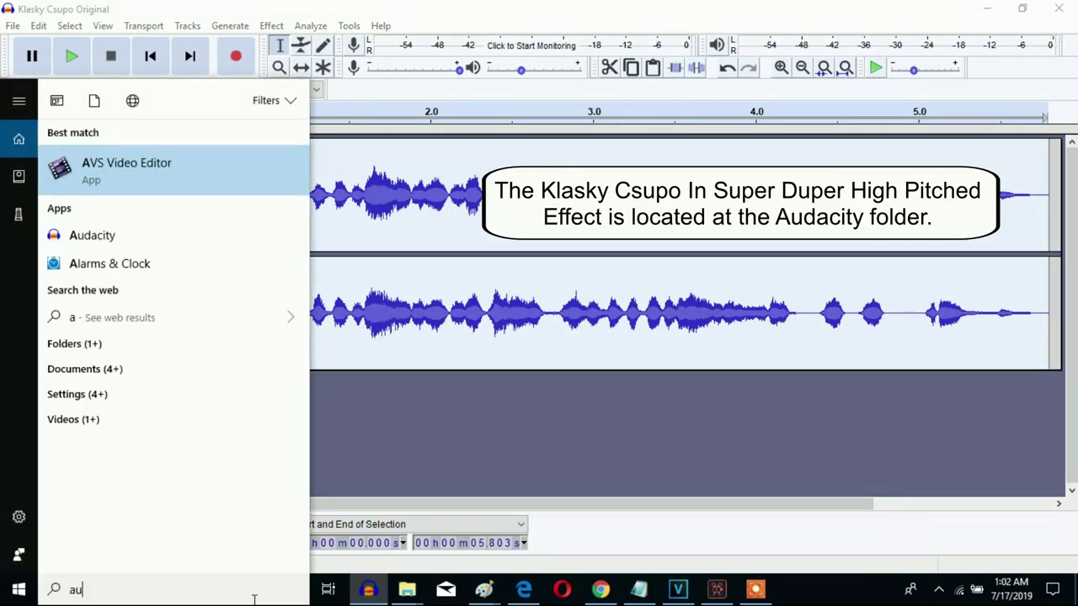
type("dac")
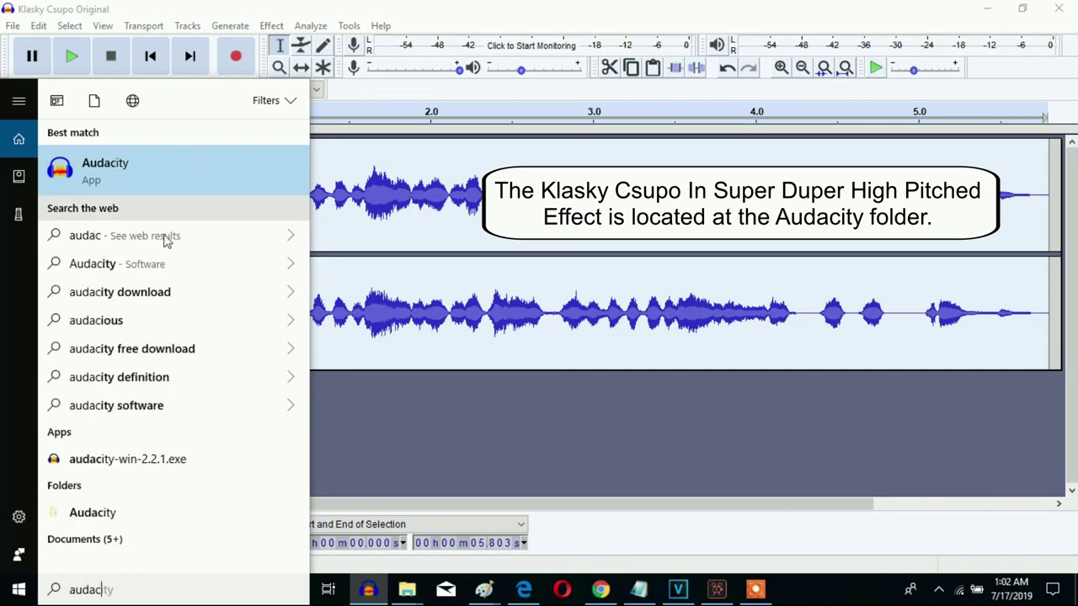
left_click(93, 512)
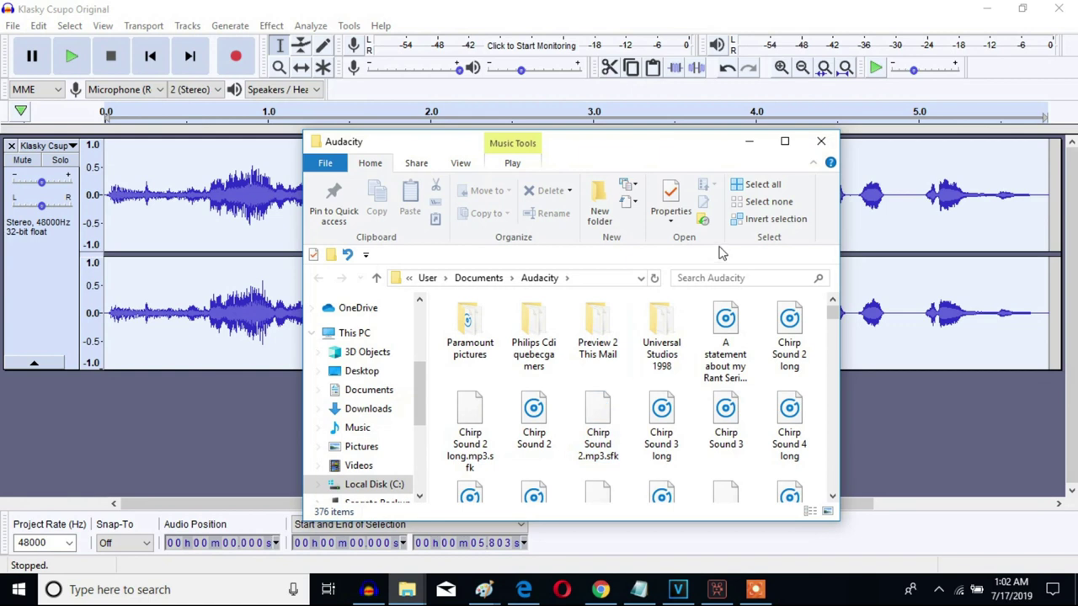
left_click(699, 279)
type("Kl")
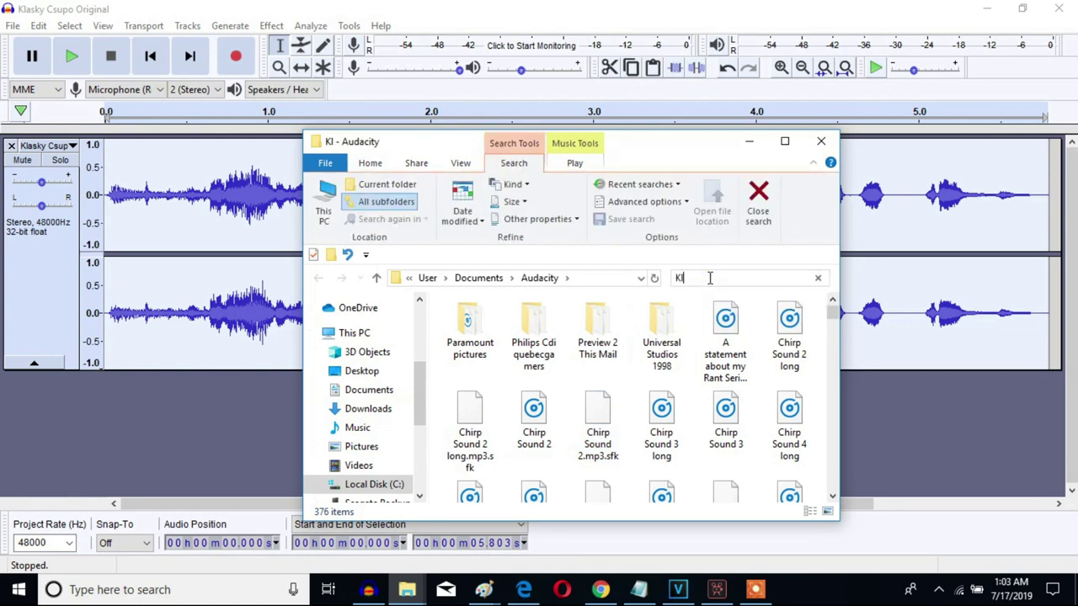
left_click(631, 320)
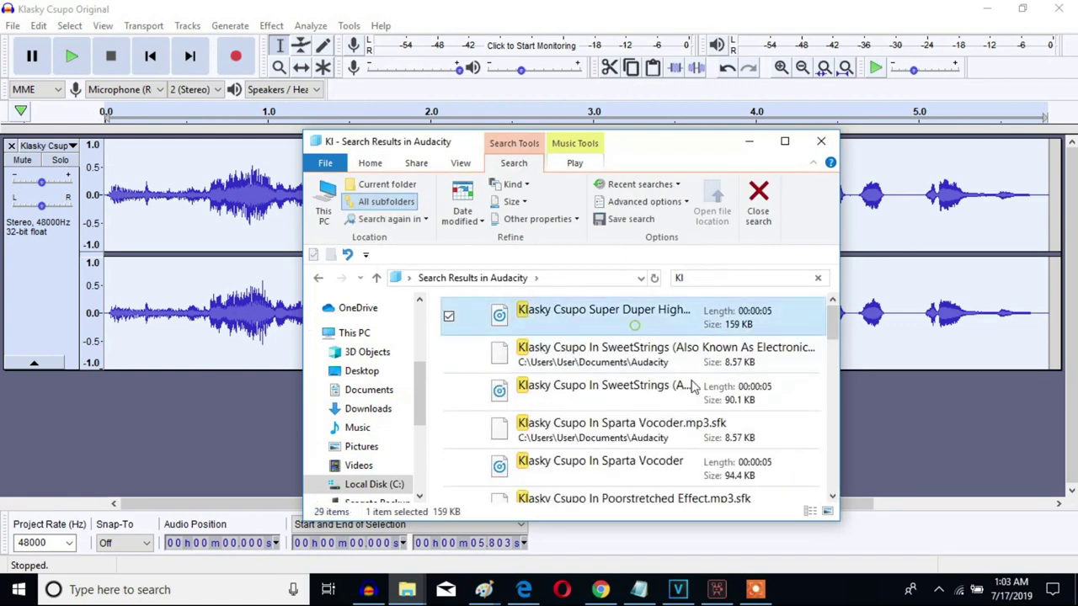
- Switch to VEGAS Pro and add the selected MP3 from the folder window to the audio track at about 19 seconds
left_click(680, 590)
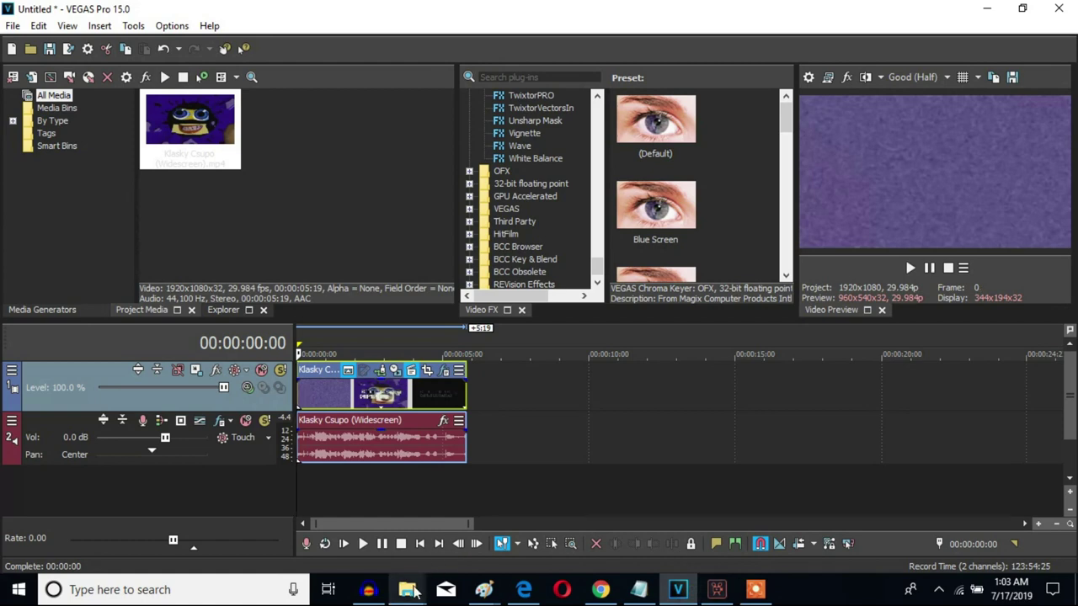
mouse_move(413, 589)
left_click(664, 522)
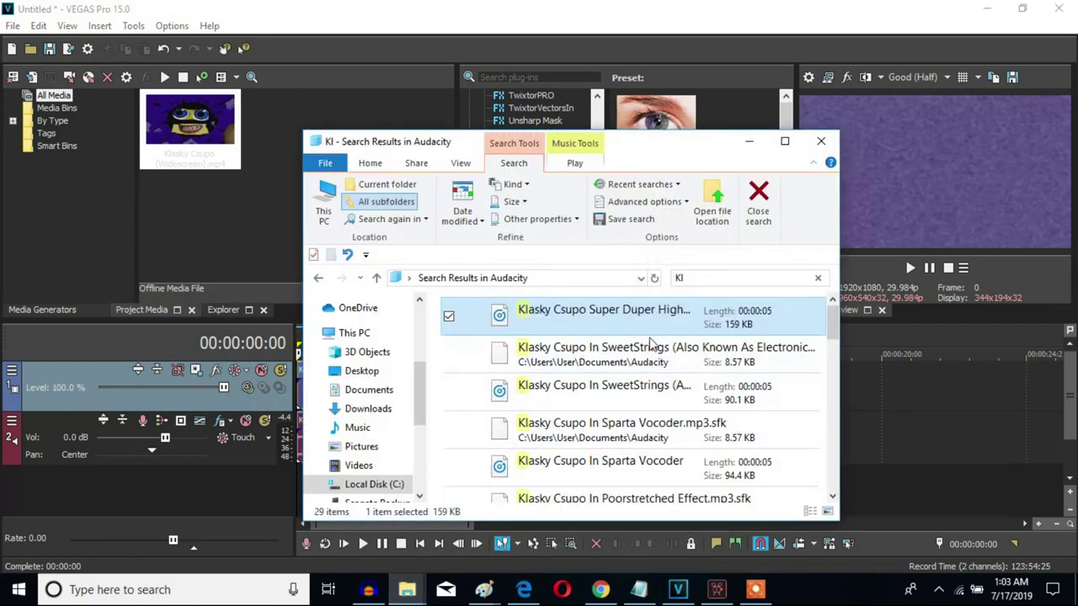
left_click_drag(661, 325, 876, 453)
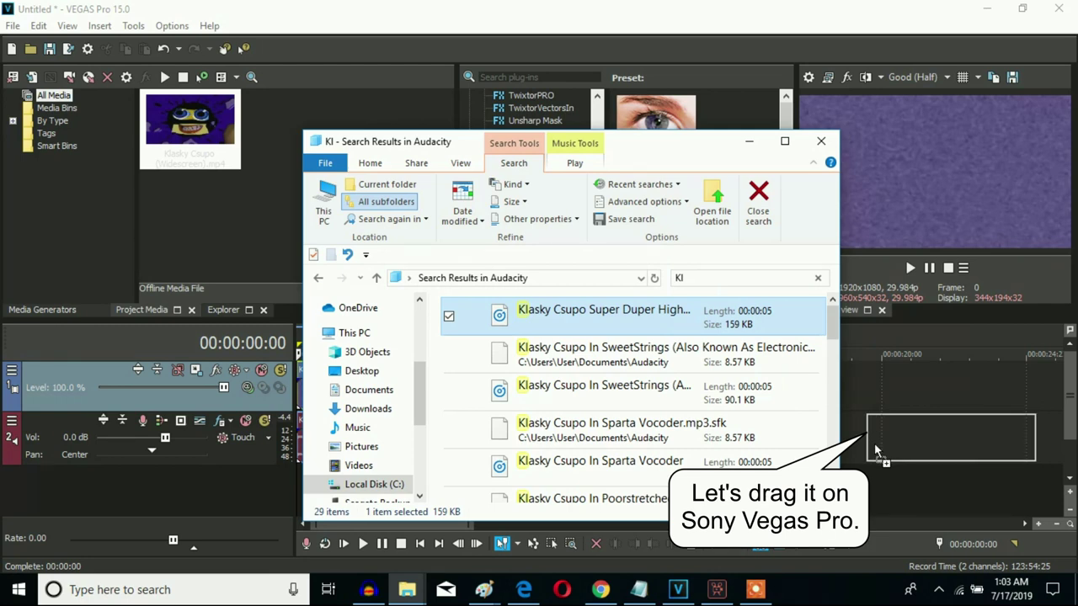
left_click_drag(876, 452, 876, 452)
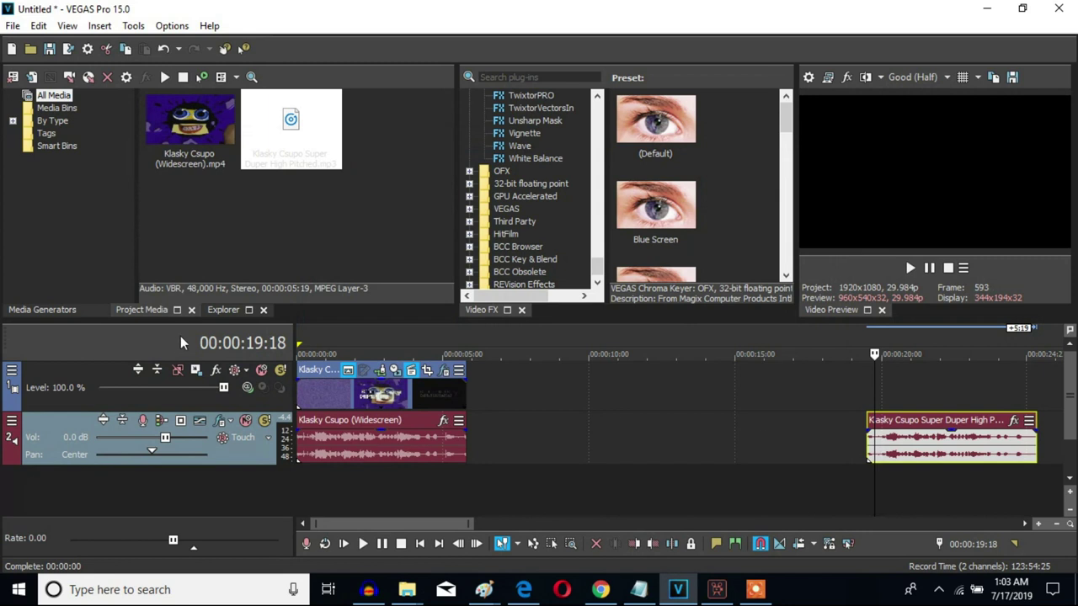
- Ungroup the Klasky Csupo (Widescreen) video and audio events, and delete the original audio event
left_click(297, 385)
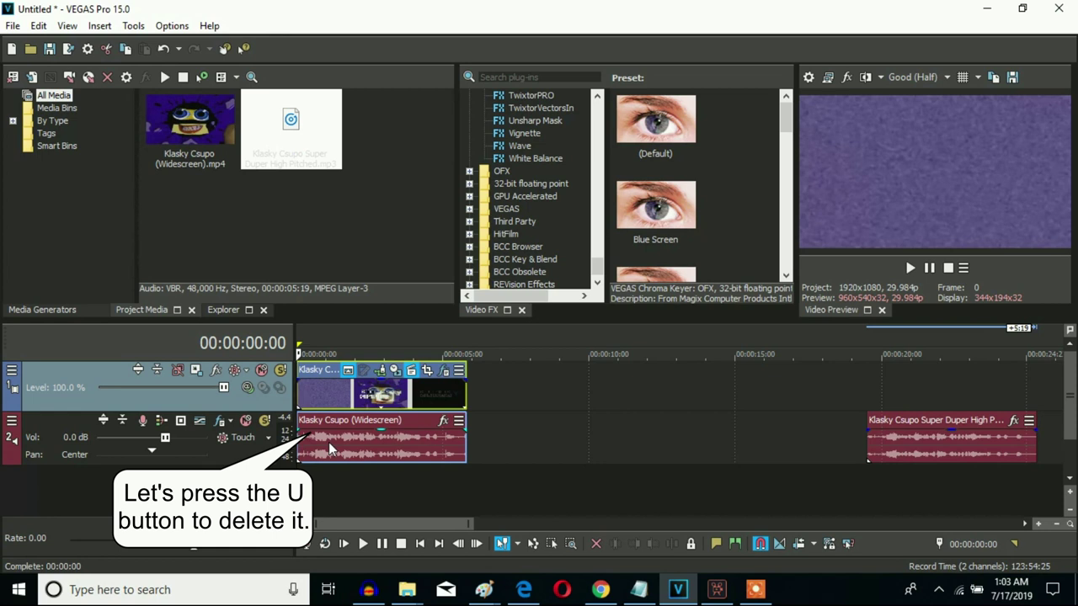
key("u")
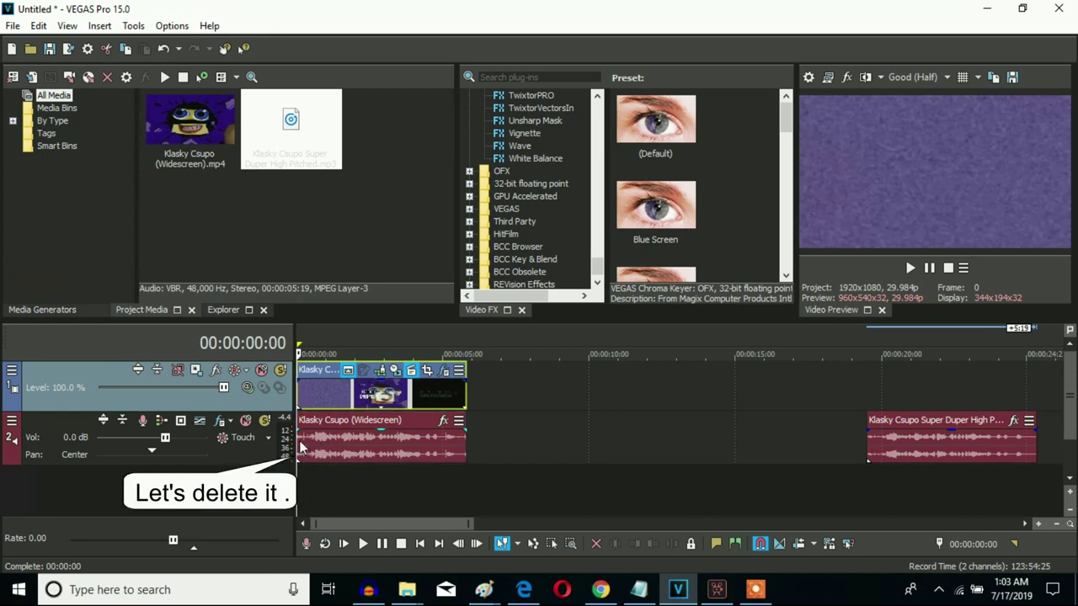
left_click(300, 443)
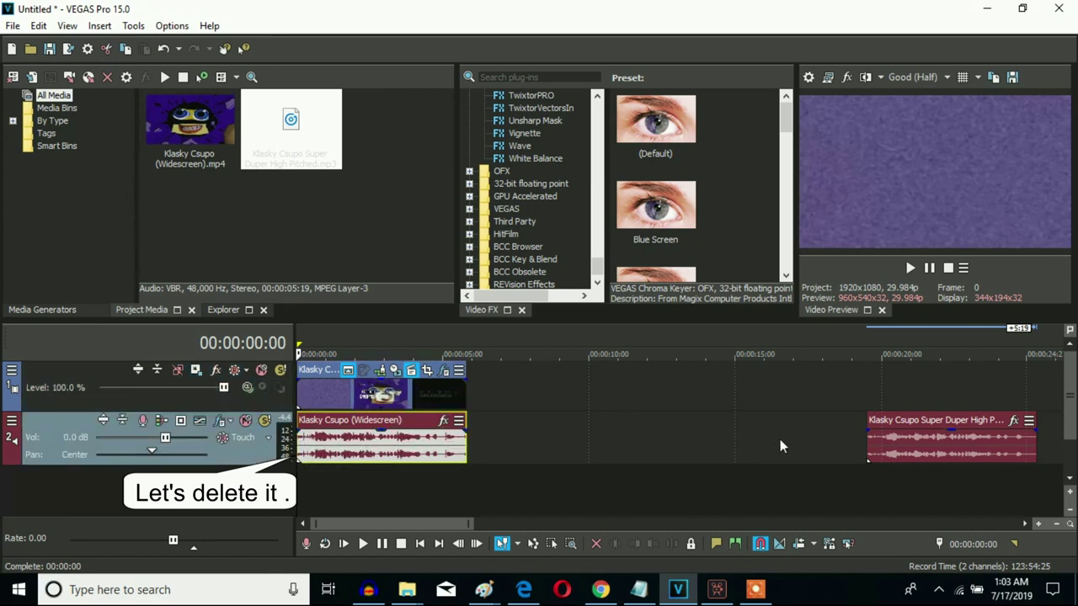
key("Delete")
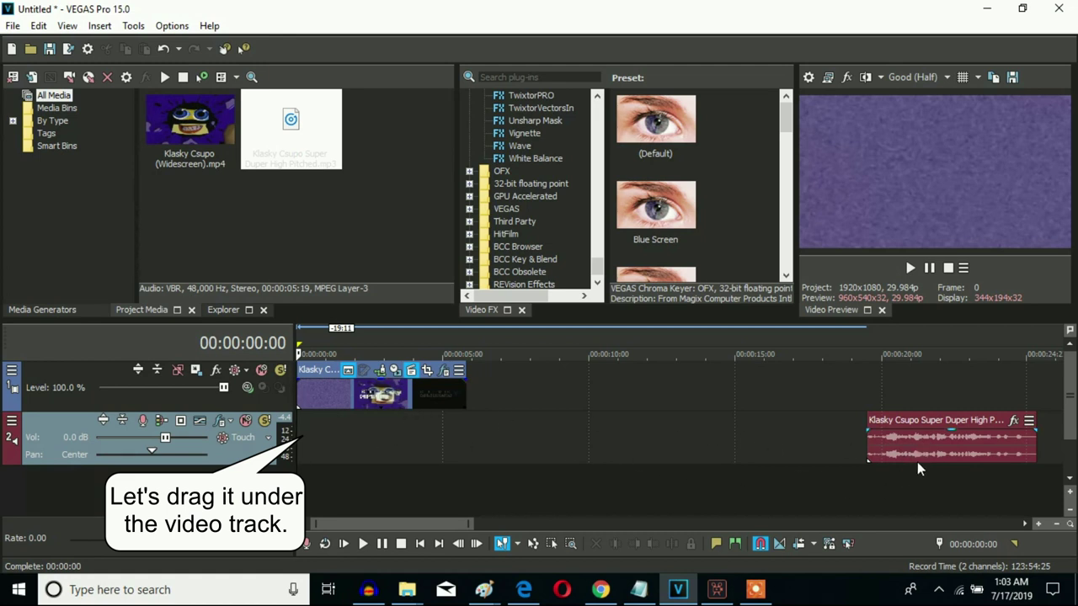
- Move the Super Duper High Pitched audio event to the timeline start under the video and remove the fade at its end
left_click_drag(976, 445, 335, 434)
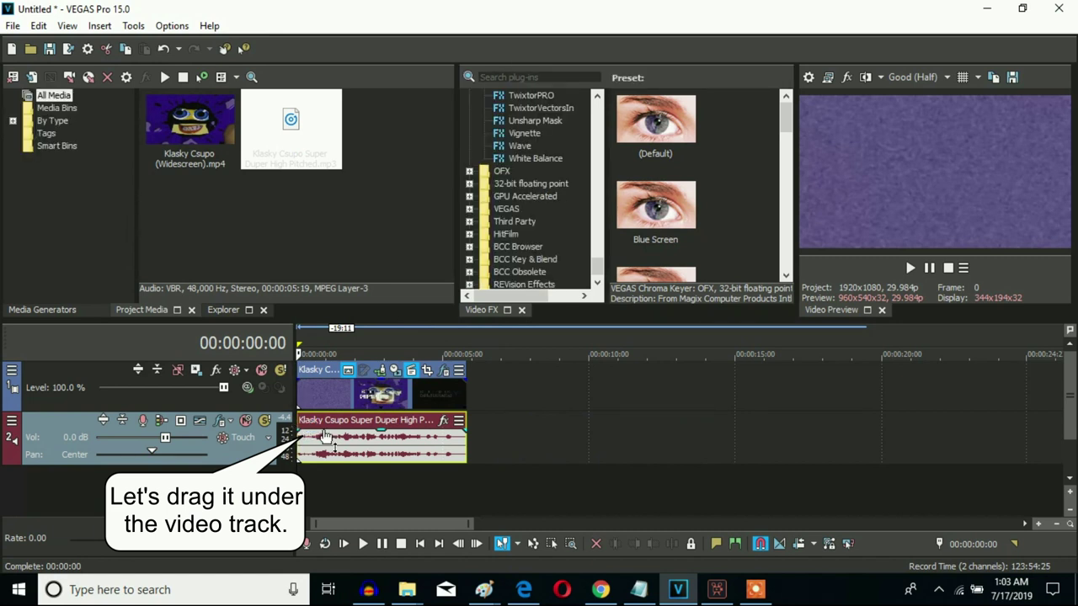
left_click(462, 398)
scroll(462, 398, "up", 4)
mouse_move(670, 447)
left_mouse_down()
mouse_move(966, 448)
mouse_move(670, 443)
left_mouse_up()
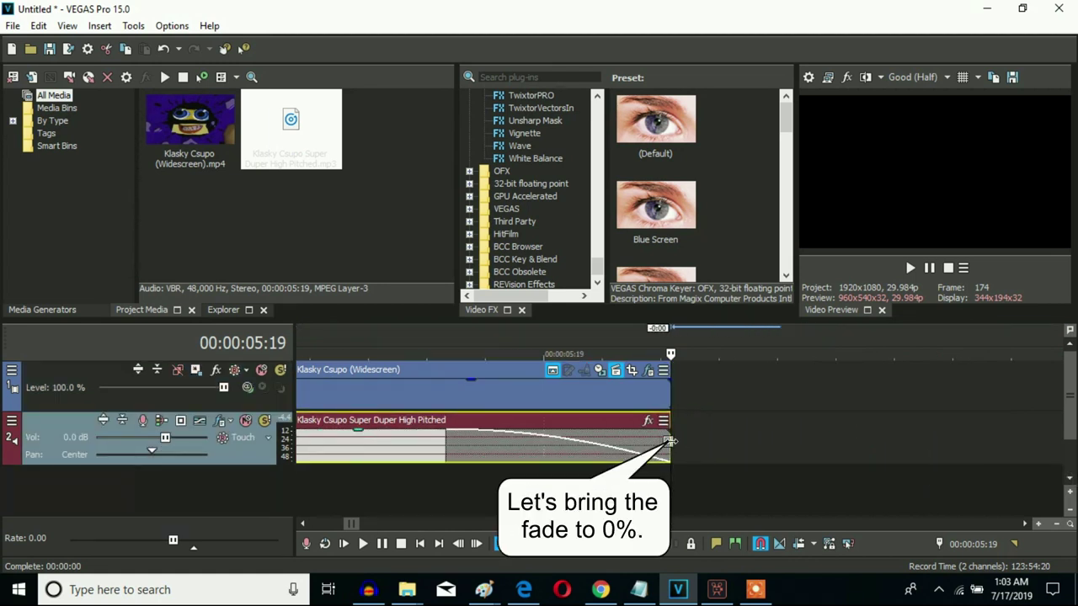
left_click_drag(670, 440, 748, 447)
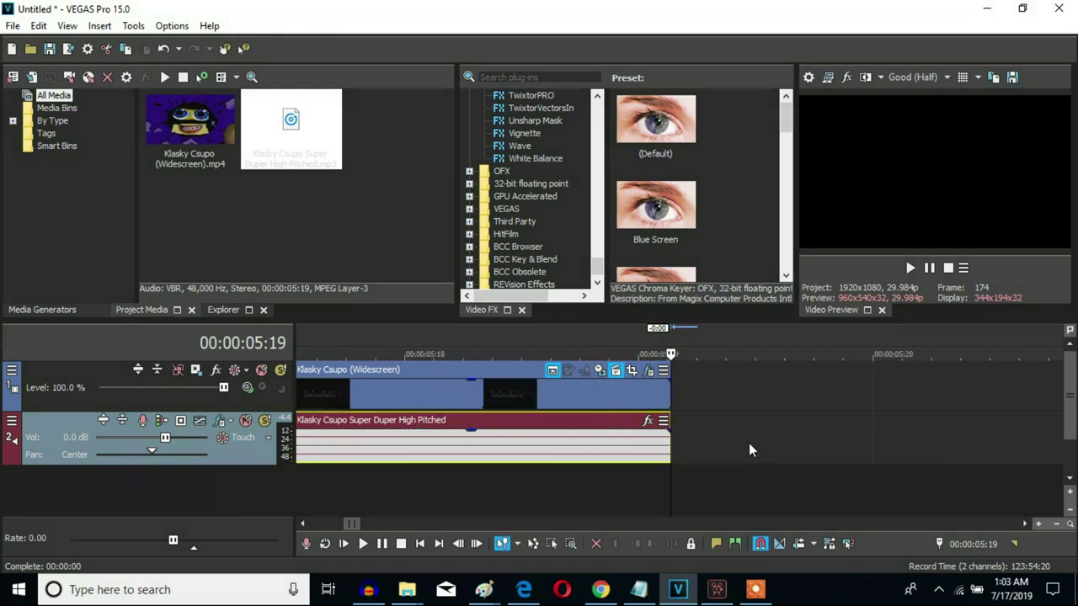
scroll(741, 448, "down", 8)
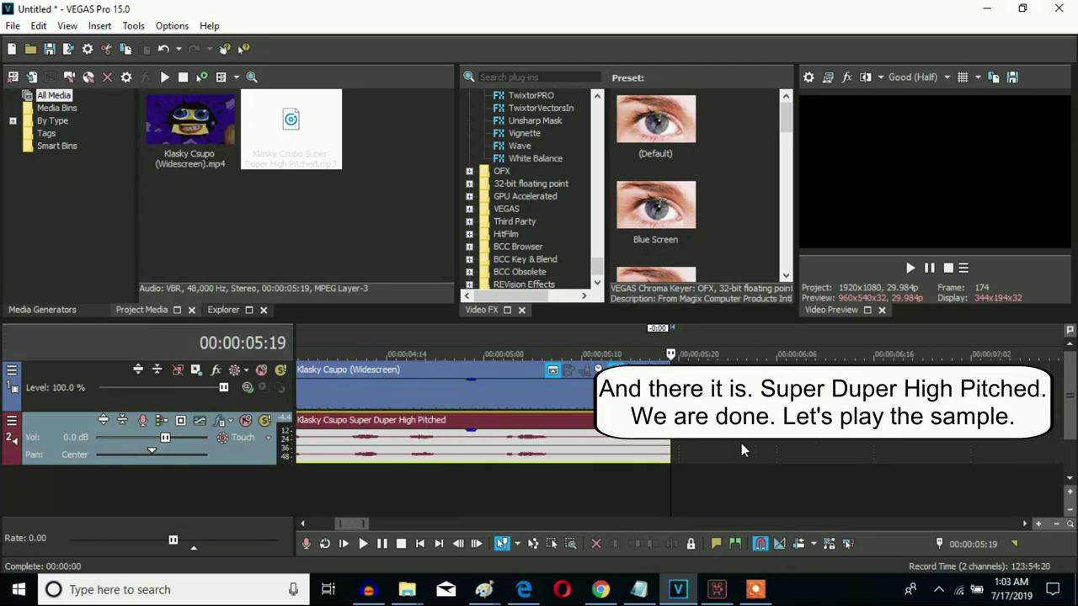
- Play the finished clip from the start of the timeline and pause after its end
left_click(299, 396)
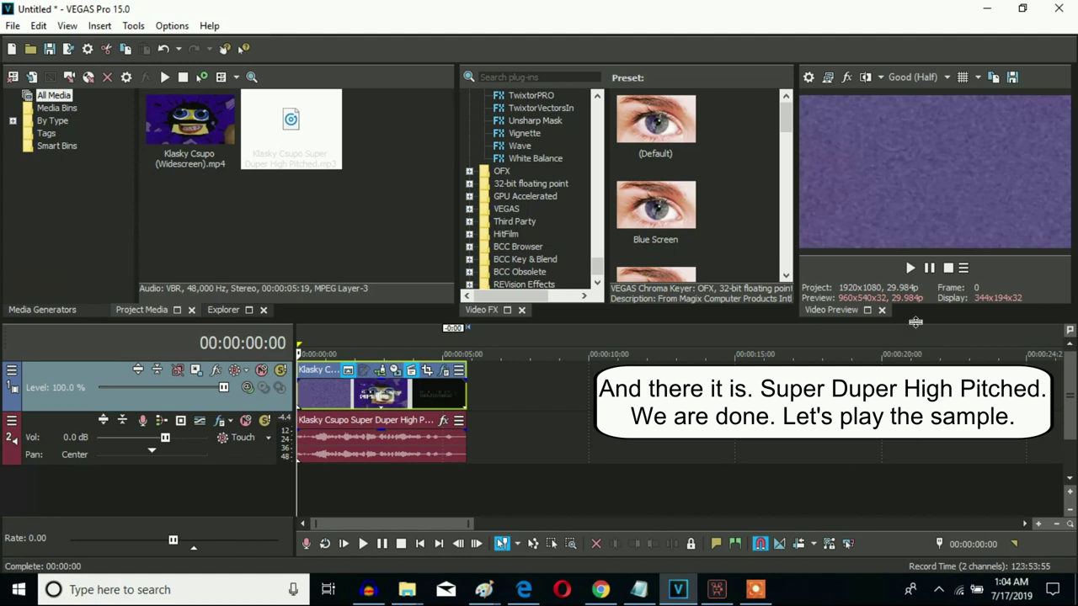
key("space")
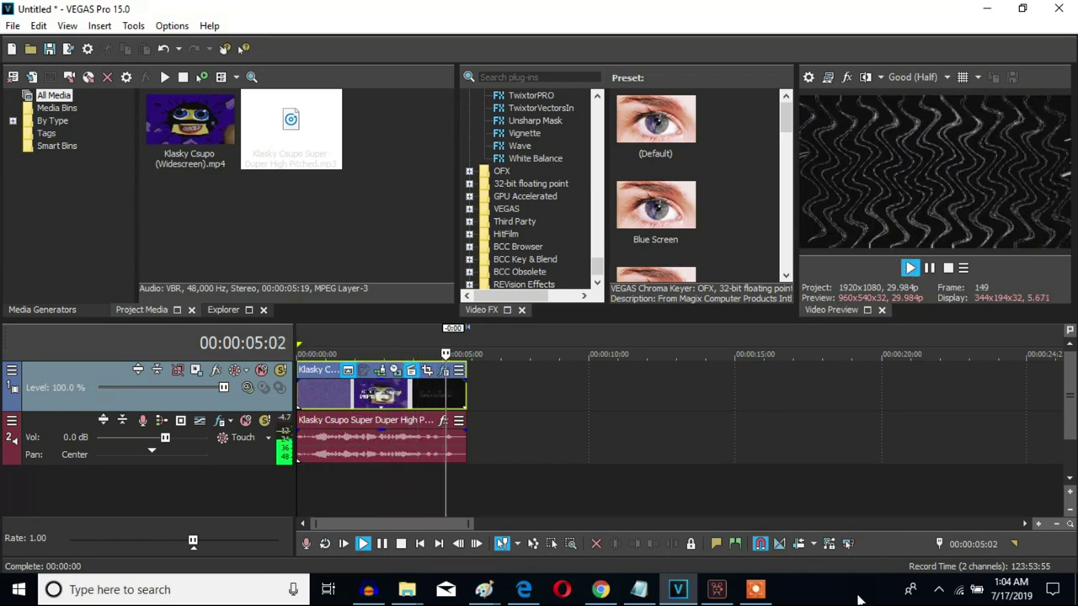
left_click(929, 267)
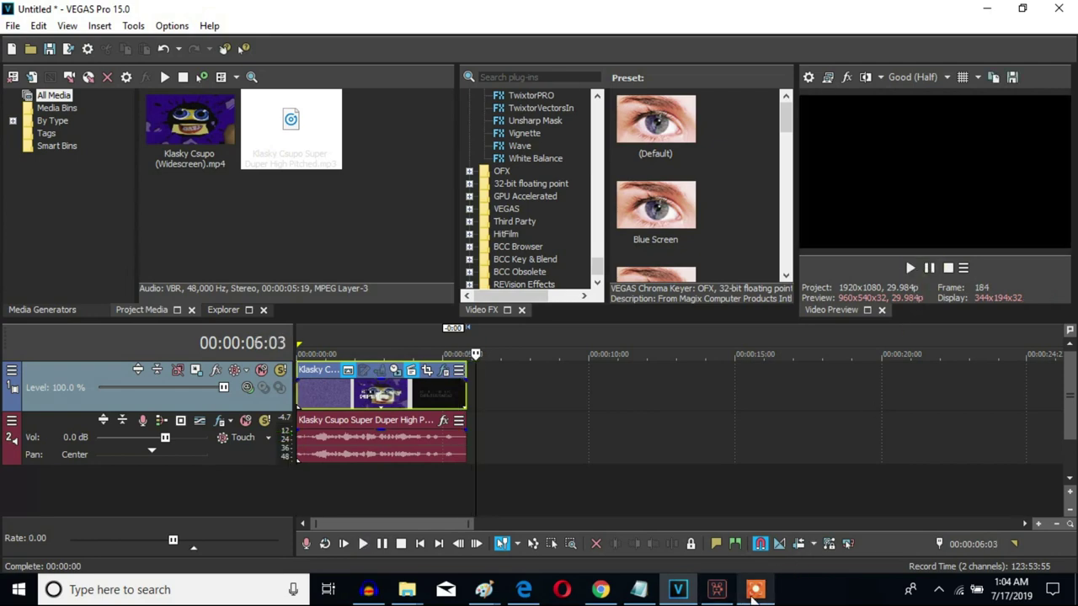
left_click(755, 590)
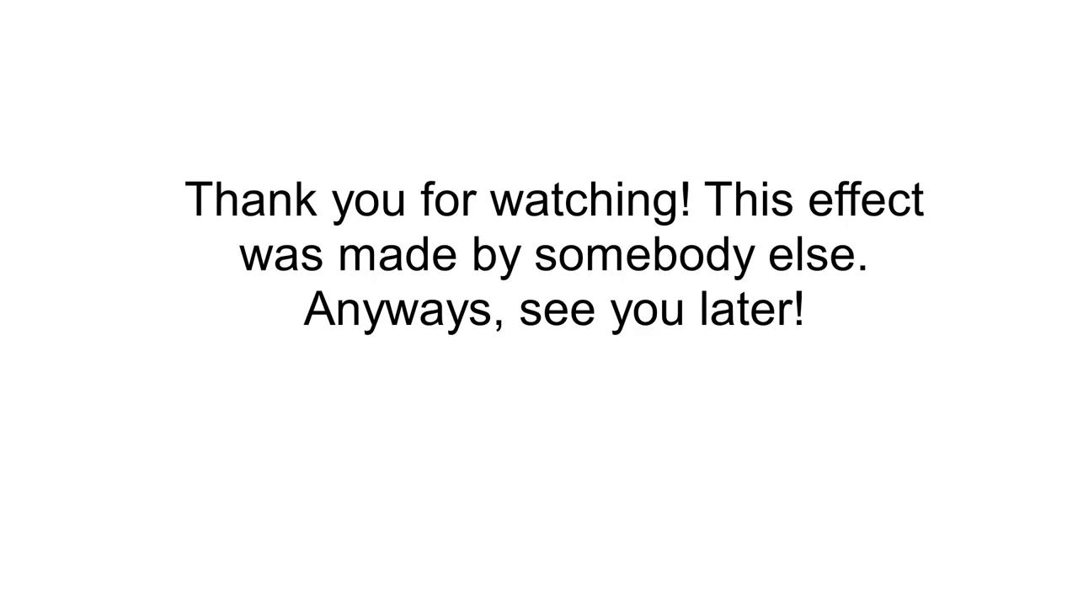